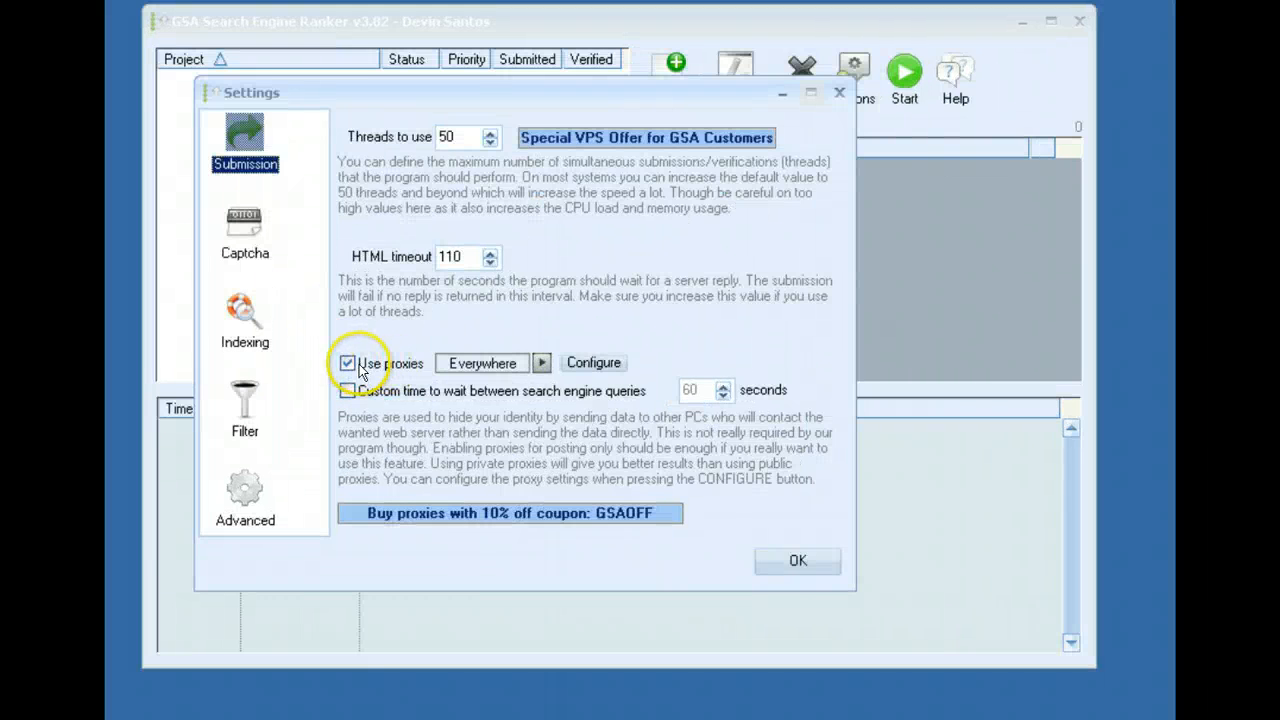
- Cycle the proxy usage scope through for Posting and for Search back to Everywhere
{"action": "left_click", "coordinate": [355, 367]}
{"action": "left_click", "coordinate": [356, 366]}
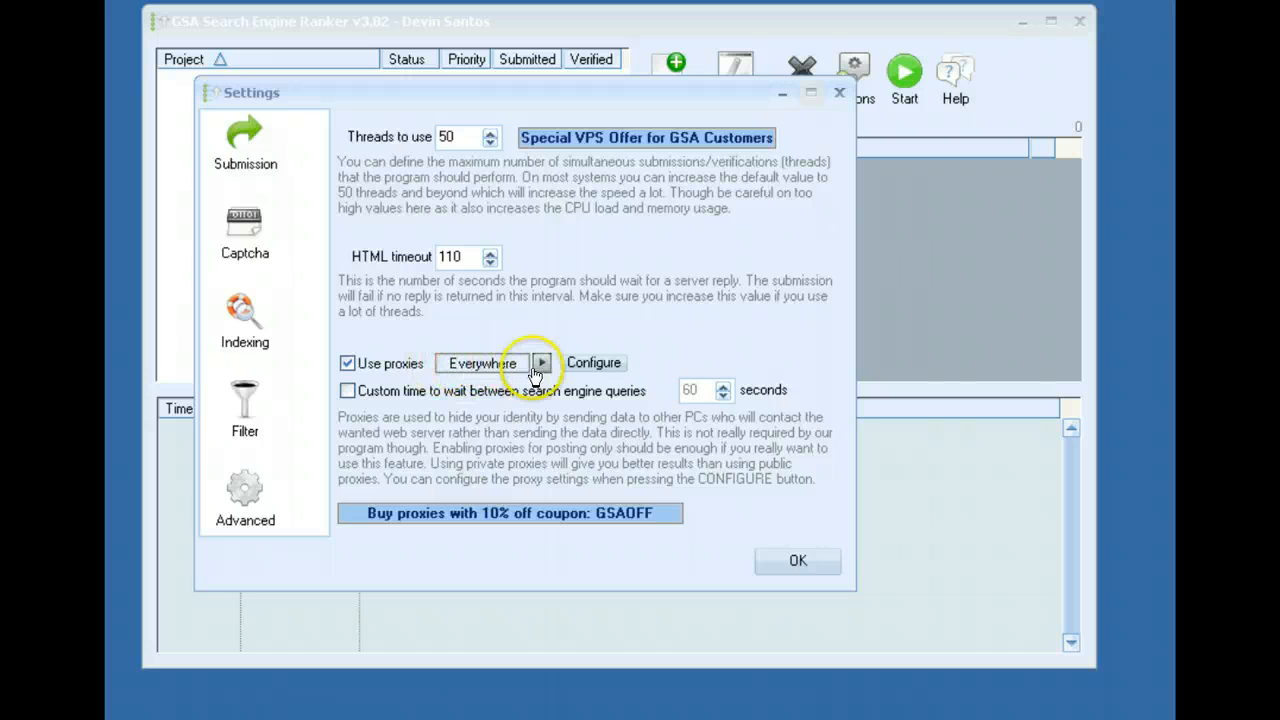
{"action": "left_click", "coordinate": [490, 366]}
{"action": "left_click", "coordinate": [485, 367]}
{"action": "left_click", "coordinate": [458, 367]}
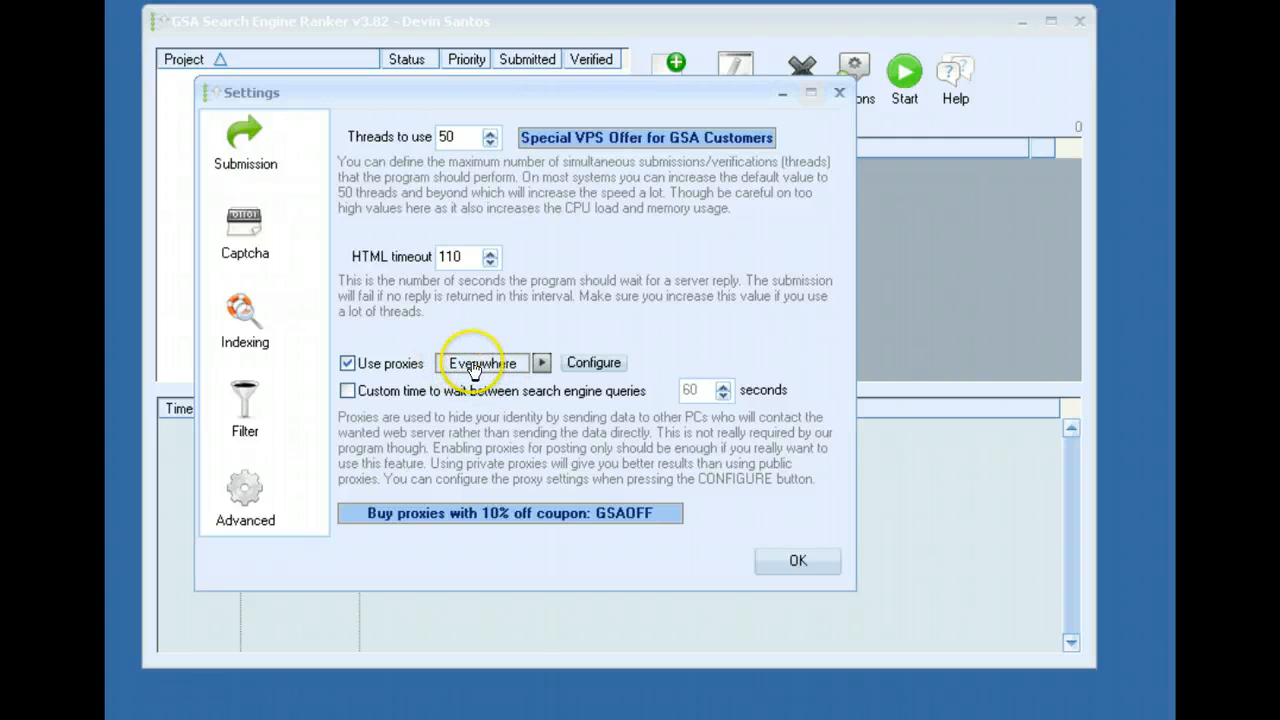
{"action": "left_click", "coordinate": [468, 366]}
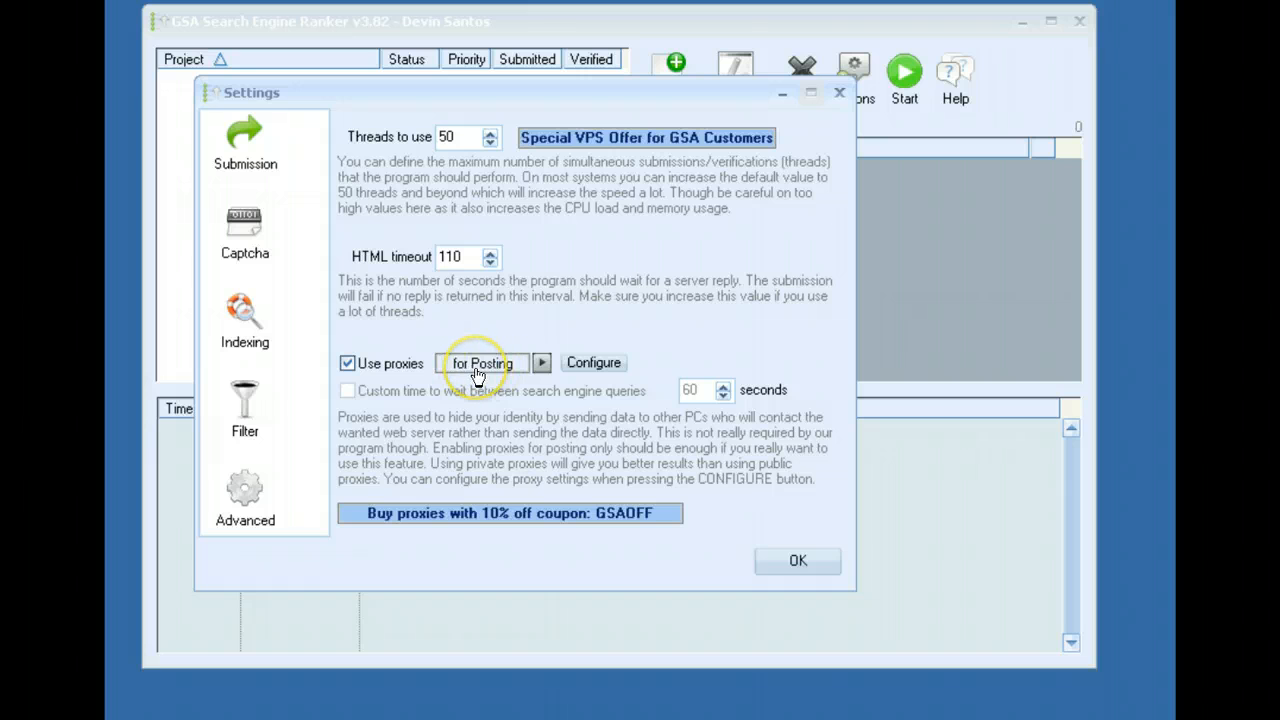
{"action": "left_click", "coordinate": [472, 366]}
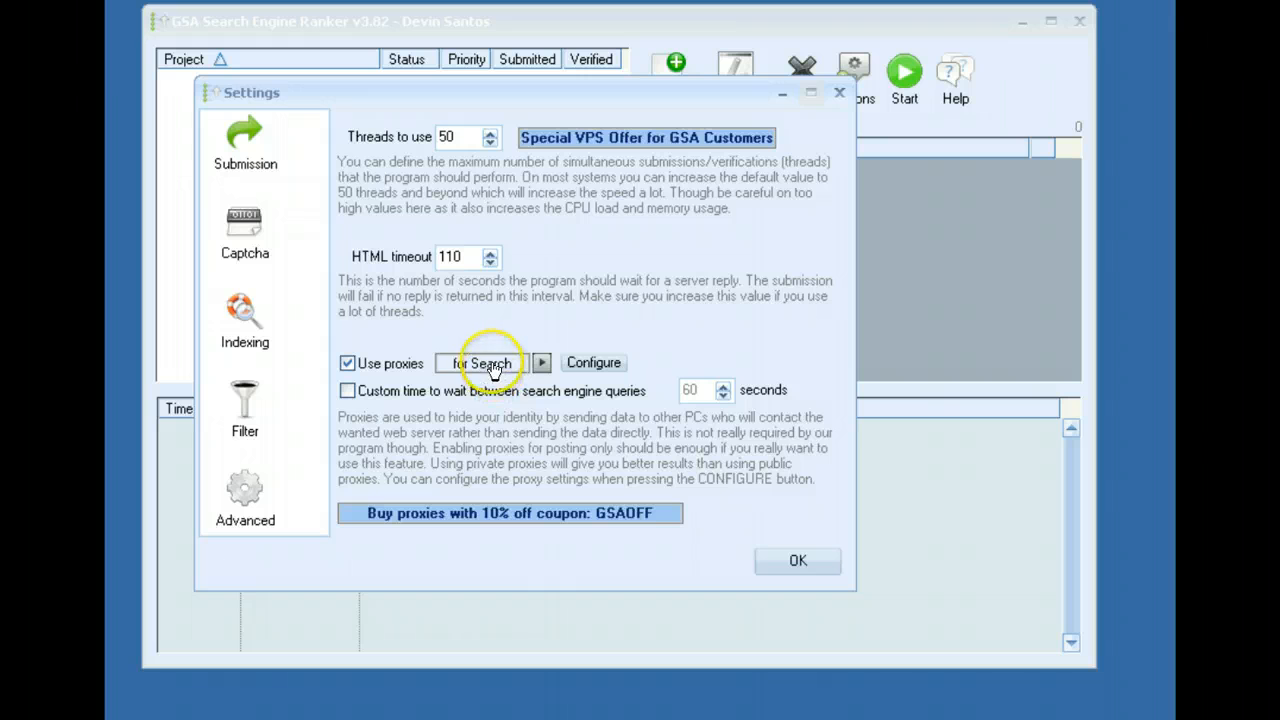
{"action": "left_click", "coordinate": [486, 365]}
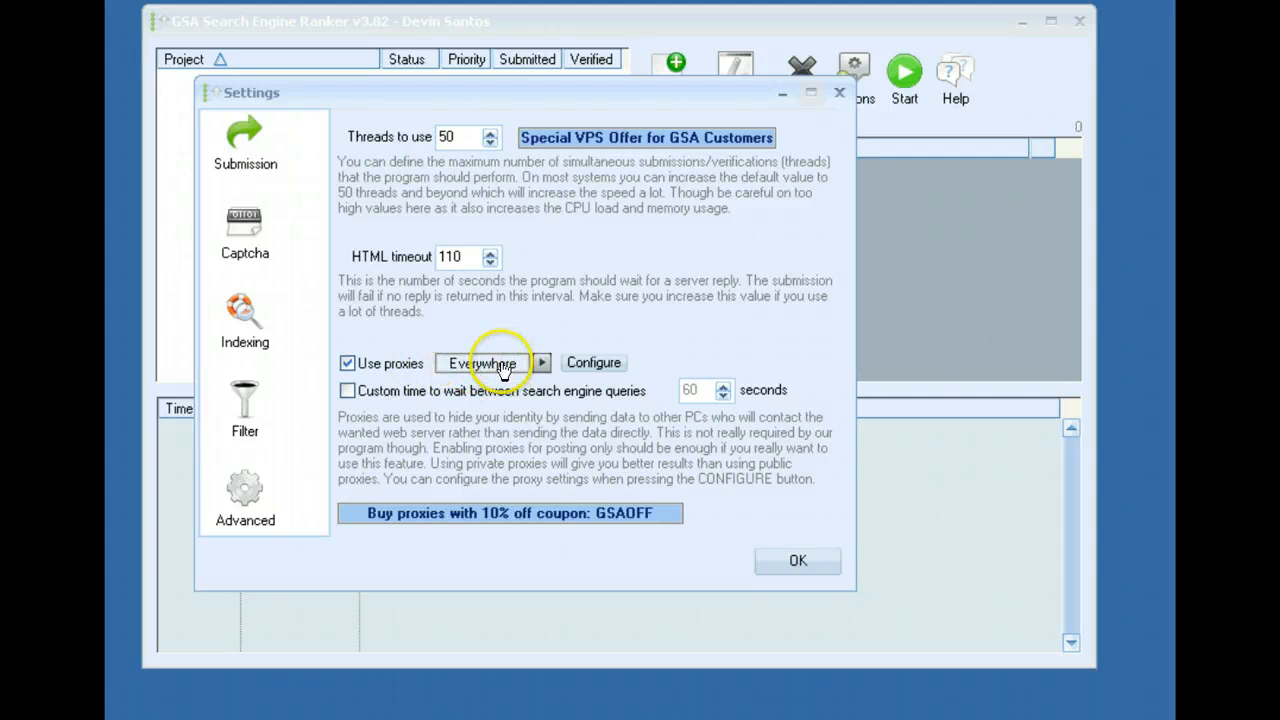
- Open the proxy list configuration and show the available ways to add proxies
{"action": "left_click", "coordinate": [599, 368]}
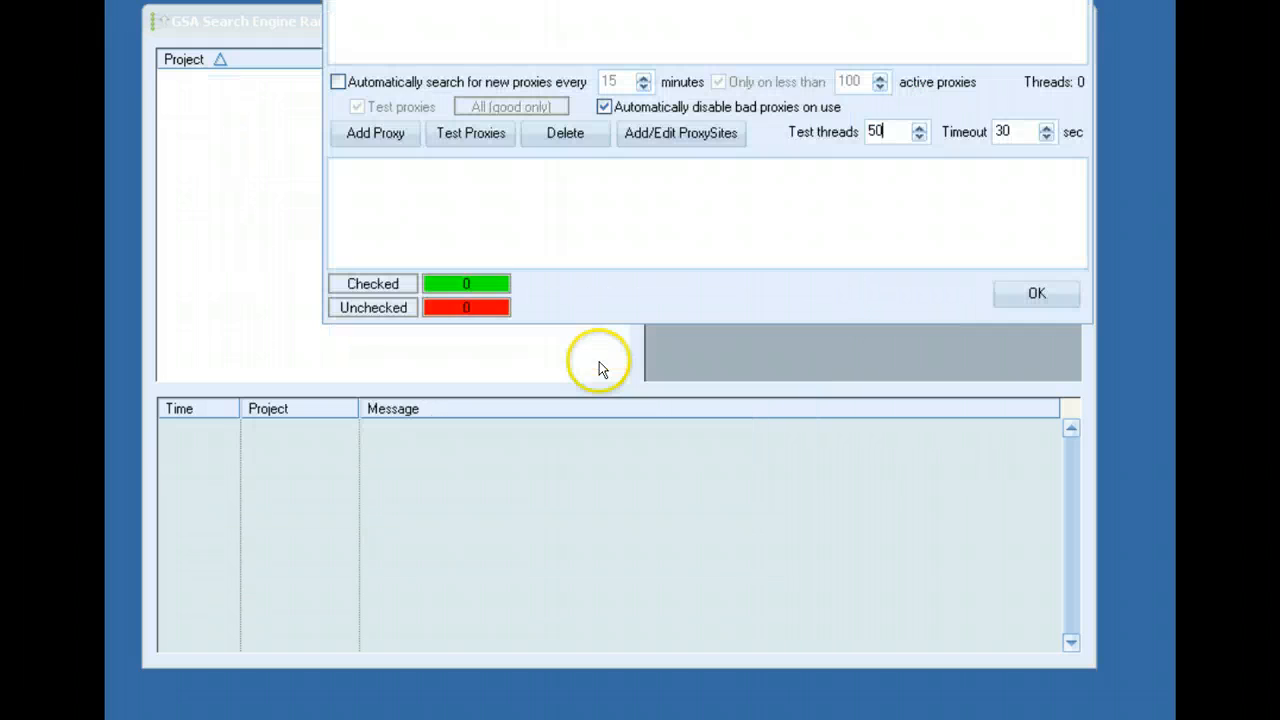
{"action": "left_click_drag", "start_coordinate": [534, 0], "coordinate": [450, 61]}
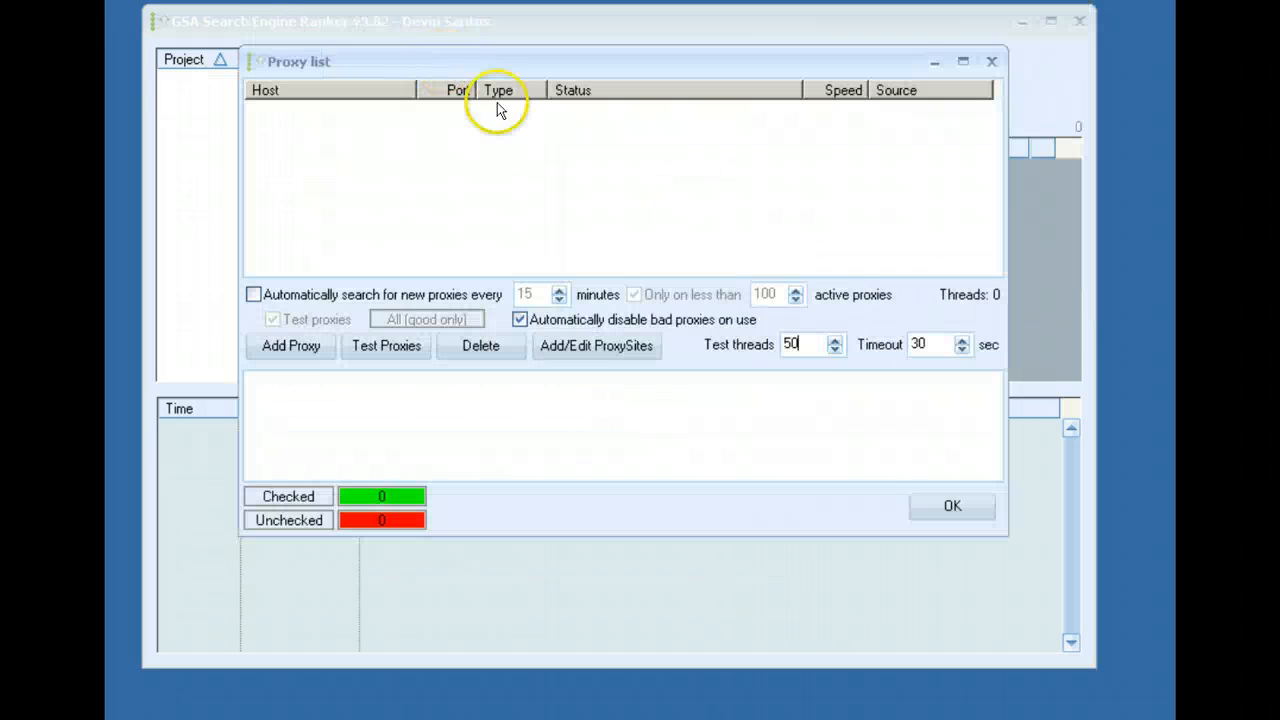
{"action": "left_click", "coordinate": [291, 347]}
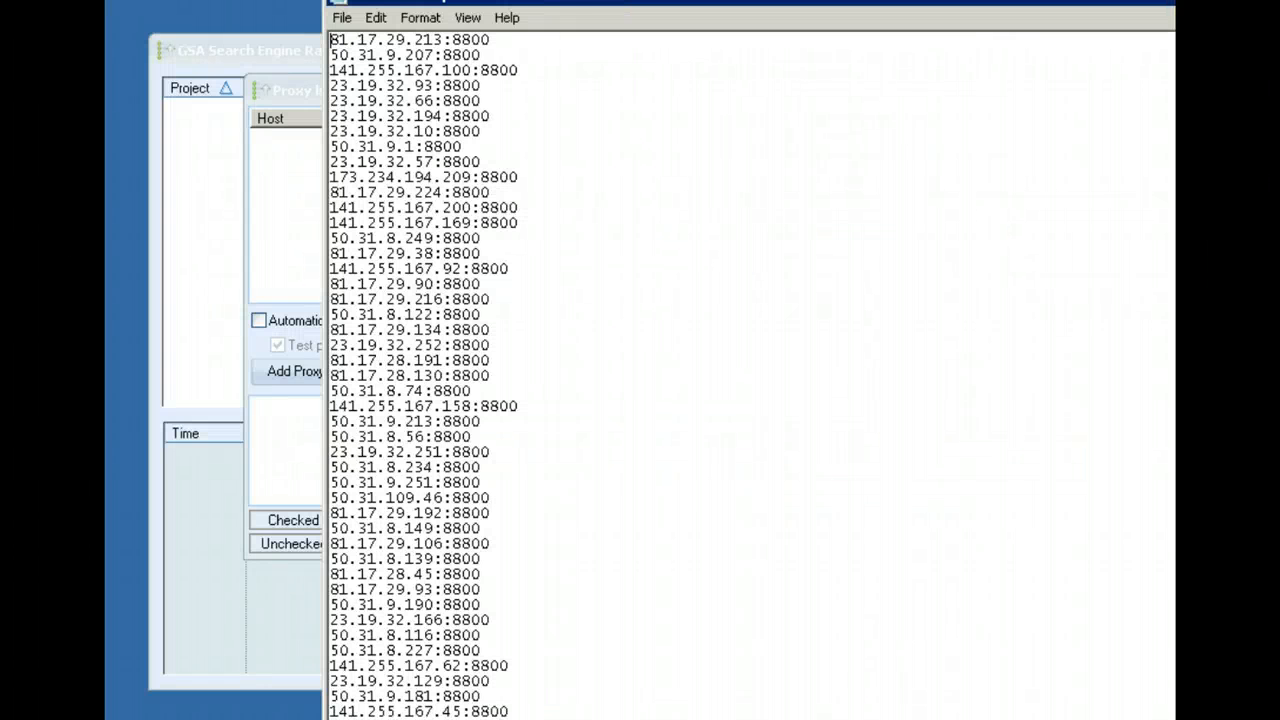
- Examine the host:port proxy entries in the Proxies text file in Notepad, keeping the file beside the proxy list
{"action": "left_click_drag", "start_coordinate": [520, 2], "coordinate": [575, 60]}
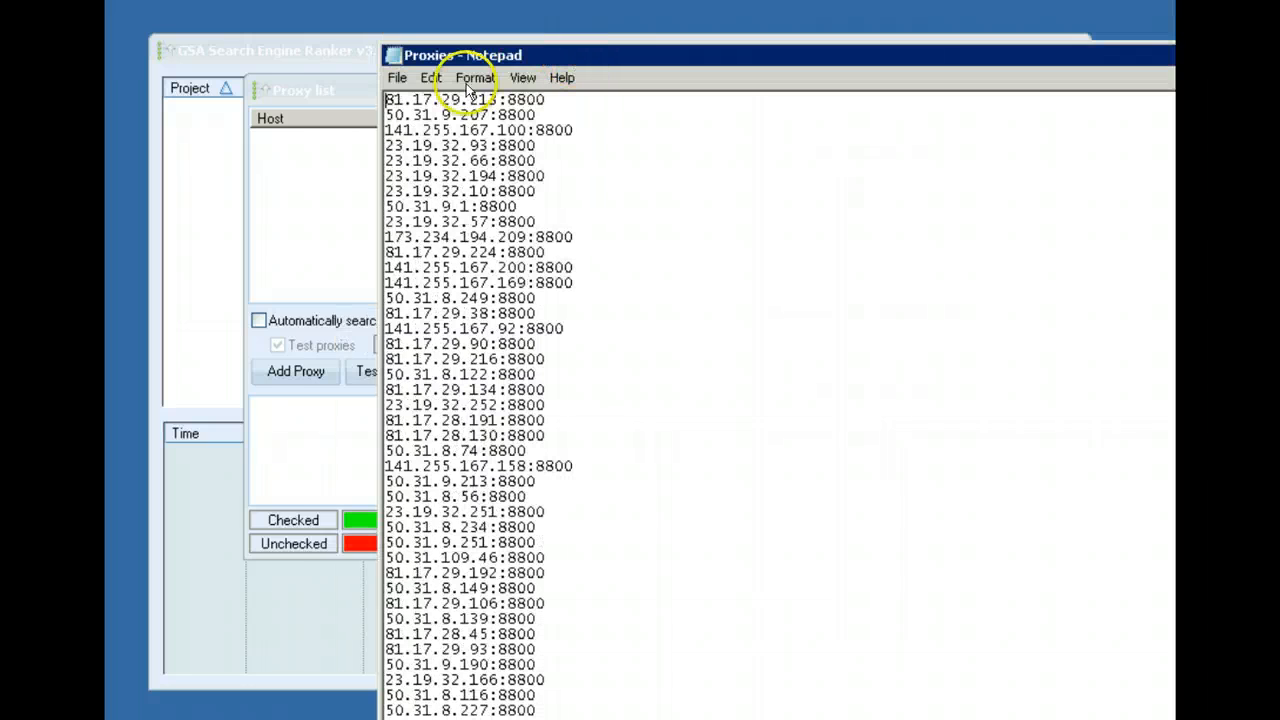
{"action": "left_click", "coordinate": [581, 106]}
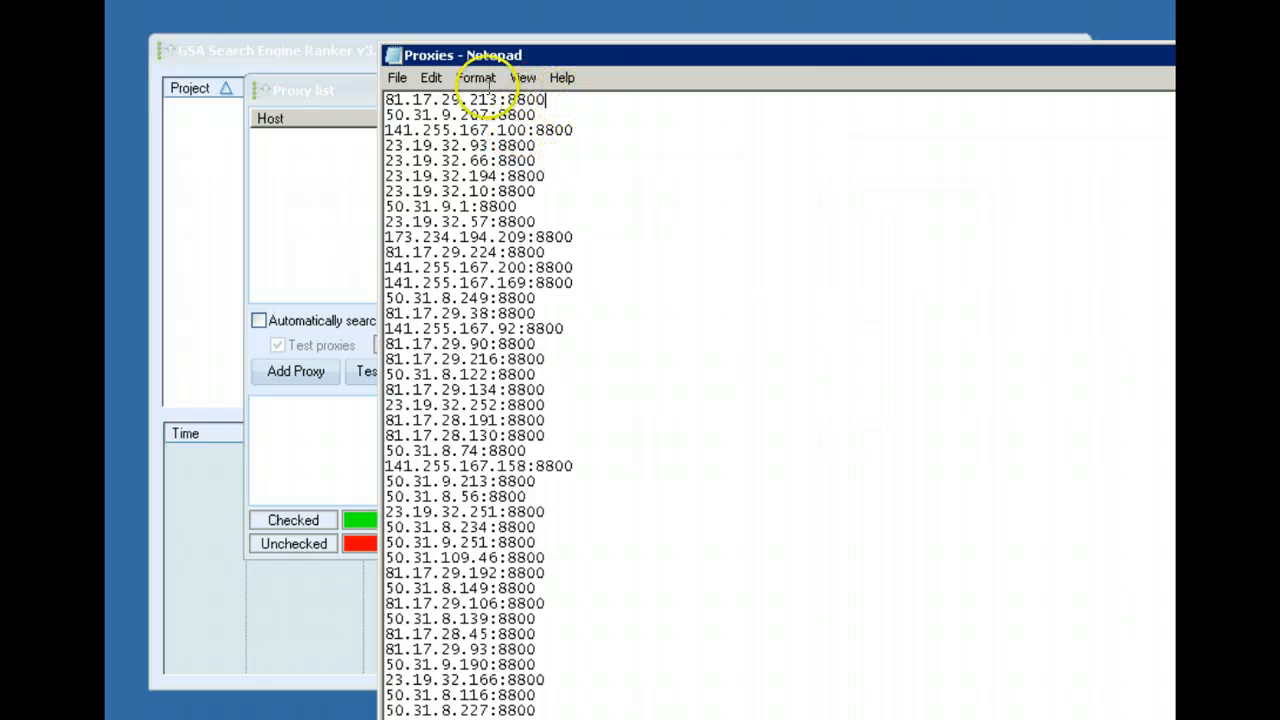
{"action": "left_click", "coordinate": [324, 88]}
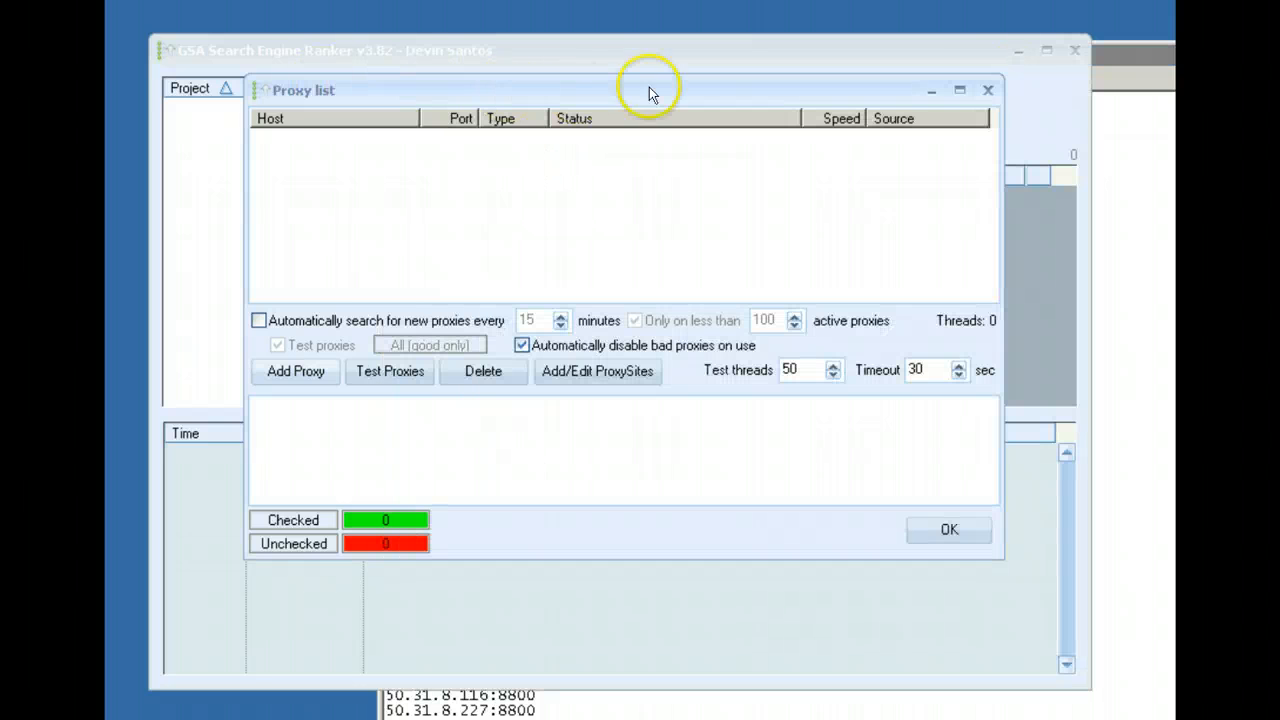
{"action": "left_click", "coordinate": [1151, 57]}
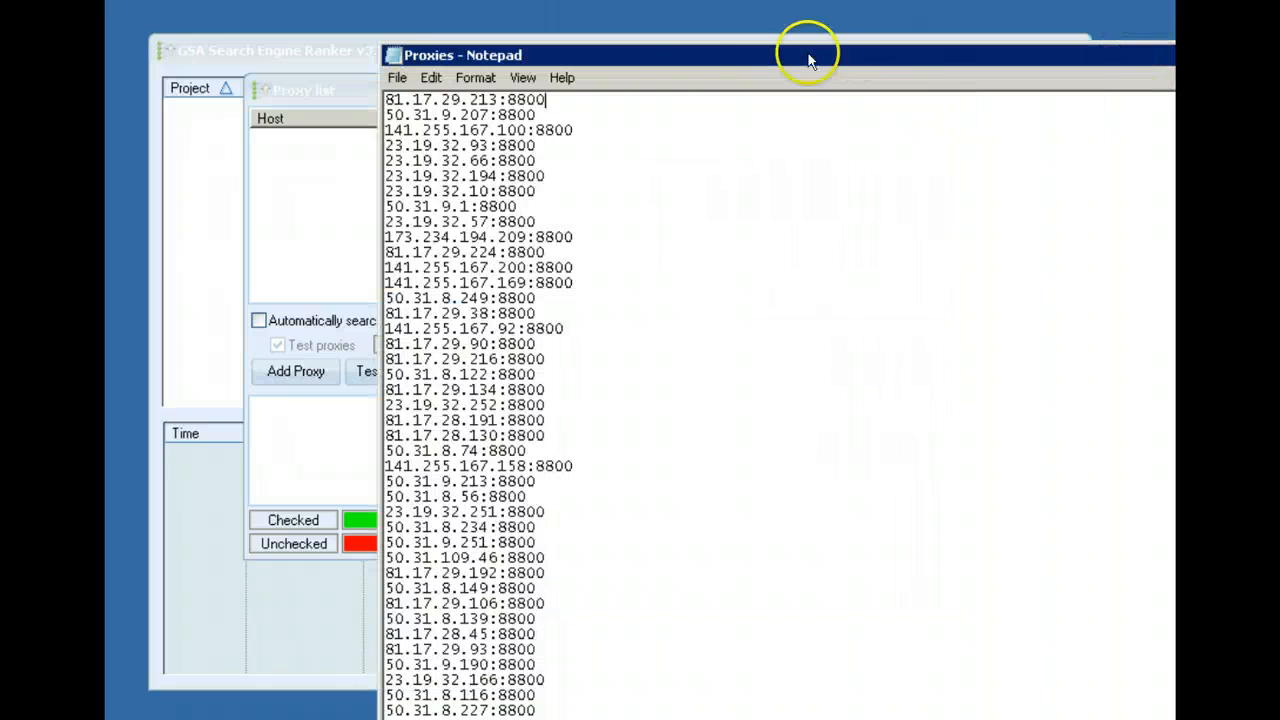
{"action": "left_click_drag", "start_coordinate": [730, 109], "coordinate": [458, 126]}
{"action": "left_click_drag", "start_coordinate": [662, 124], "coordinate": [781, 282]}
{"action": "left_click_drag", "start_coordinate": [617, 290], "coordinate": [828, 273]}
- Compare the supported import formats and try a login:password suffix on the first line of the Proxies file, removing it again
{"action": "left_click", "coordinate": [295, 371]}
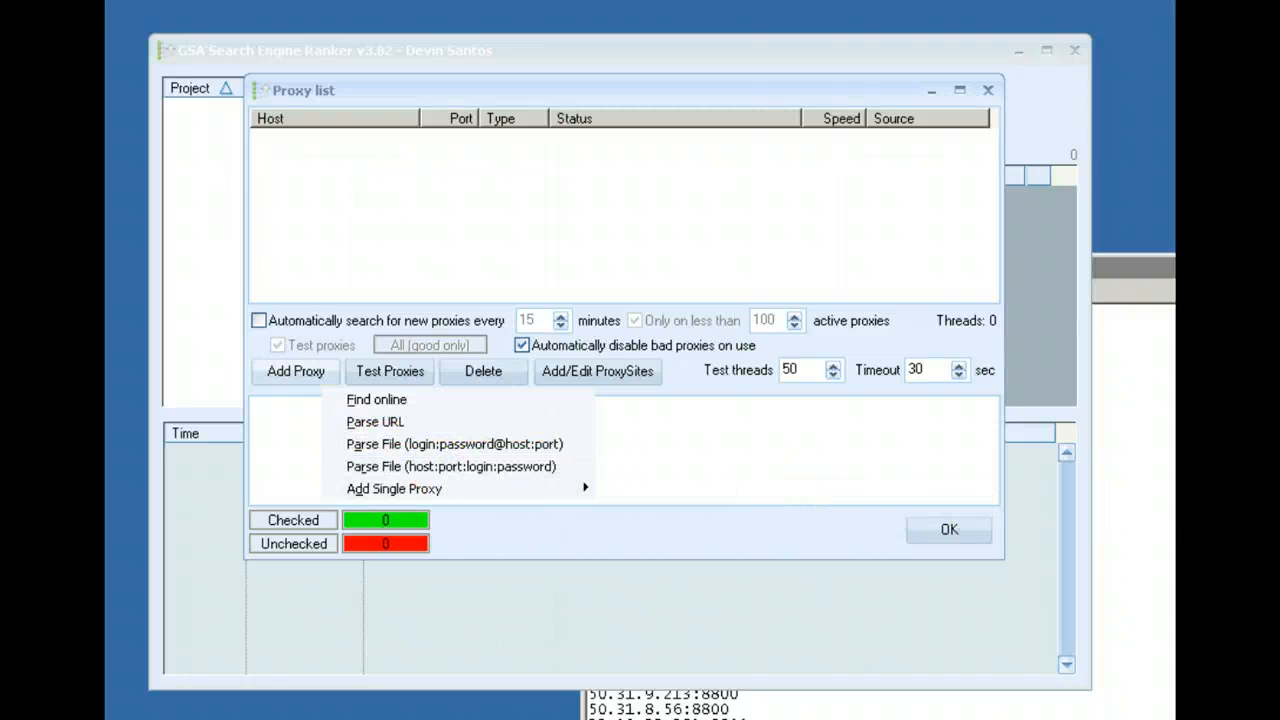
{"action": "left_click", "coordinate": [1168, 495]}
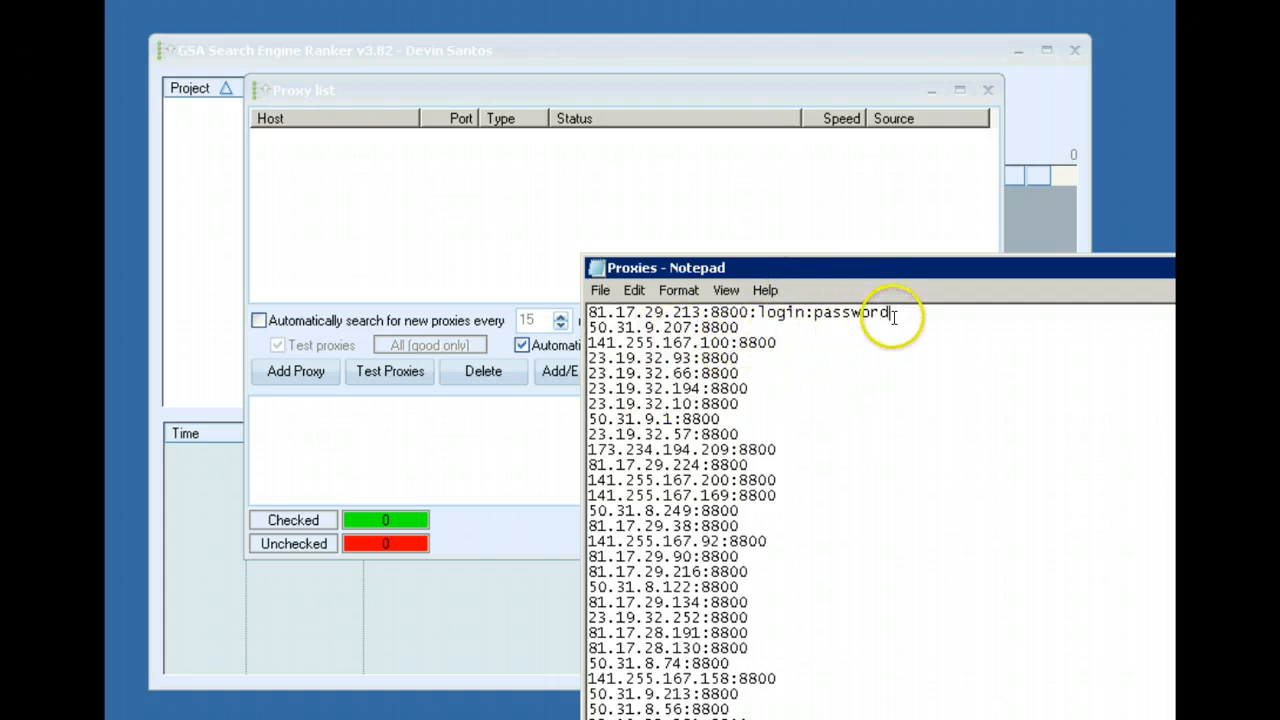
{"action": "left_click_drag", "start_coordinate": [890, 313], "coordinate": [760, 306]}
{"action": "key", "text": "BackSpace"}
{"action": "key", "text": "BackSpace"}
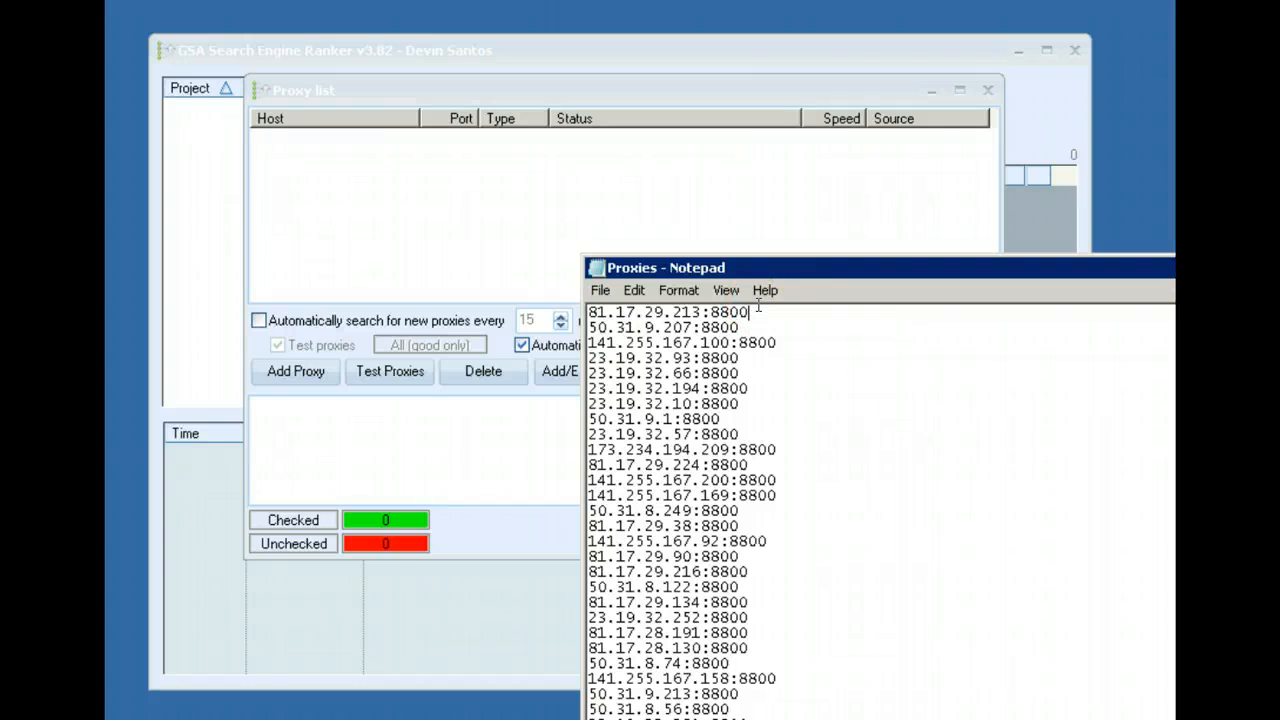
- Close the Proxies text file without saving its changes
{"action": "left_click_drag", "start_coordinate": [736, 272], "coordinate": [70, 264]}
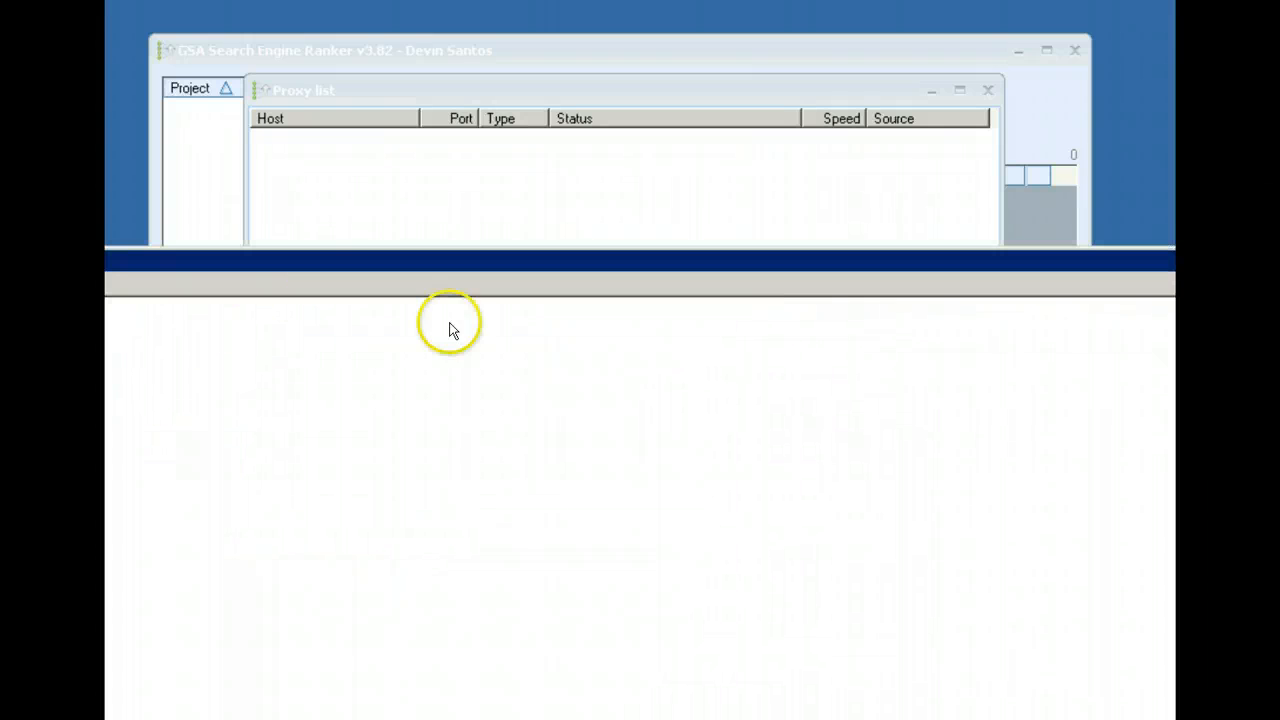
{"action": "left_click", "coordinate": [1185, 260]}
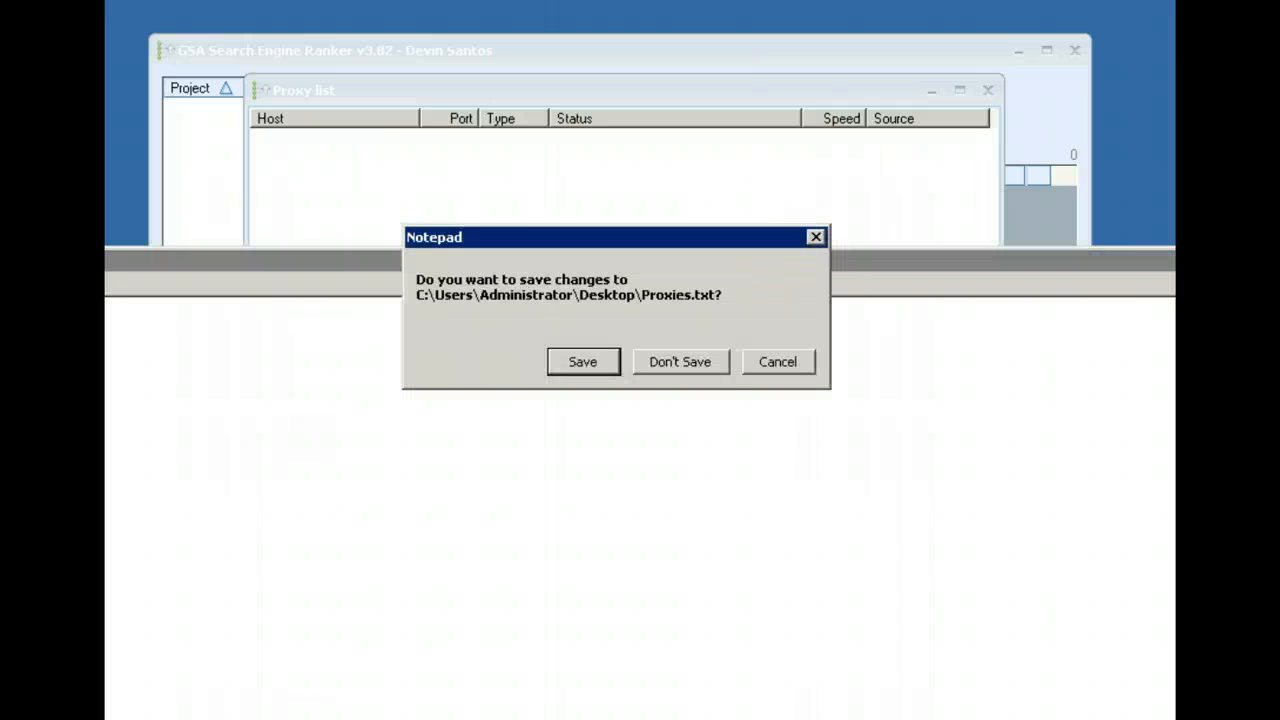
{"action": "left_click", "coordinate": [690, 362]}
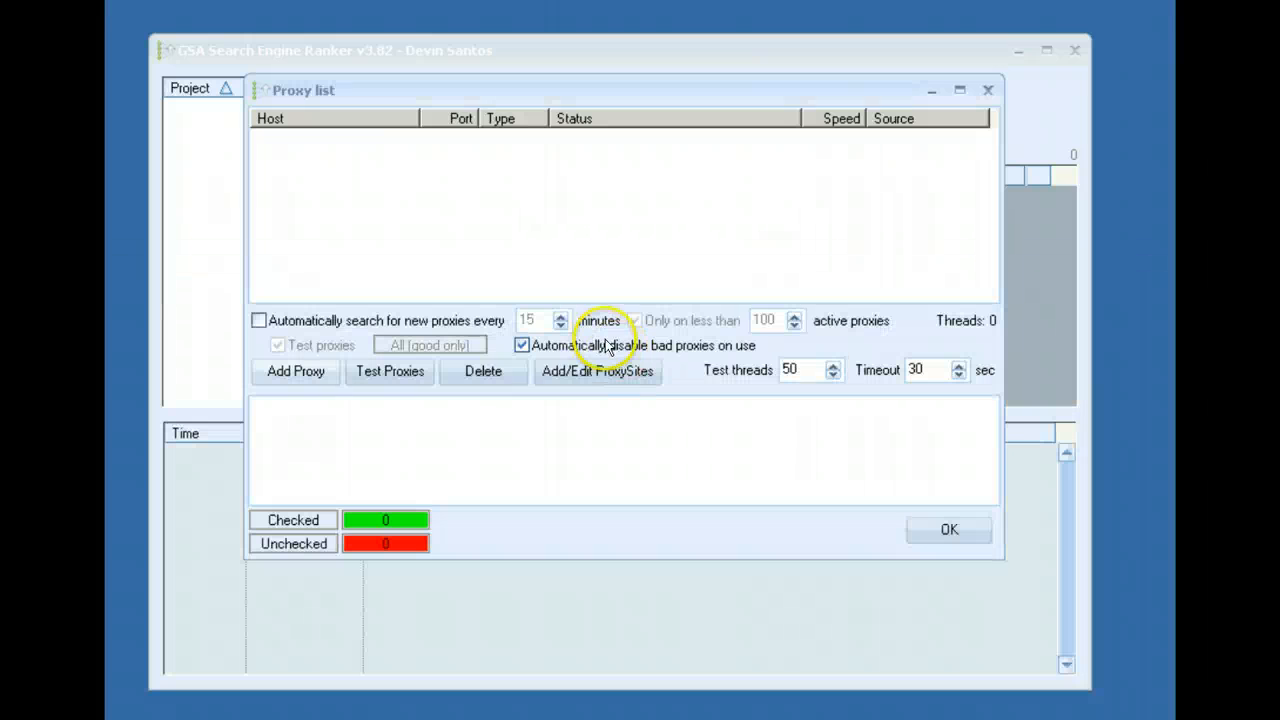
- Import the proxies into the proxy list by parsing Proxies.txt from the desktop
{"action": "left_click", "coordinate": [305, 372]}
{"action": "left_click", "coordinate": [372, 430]}
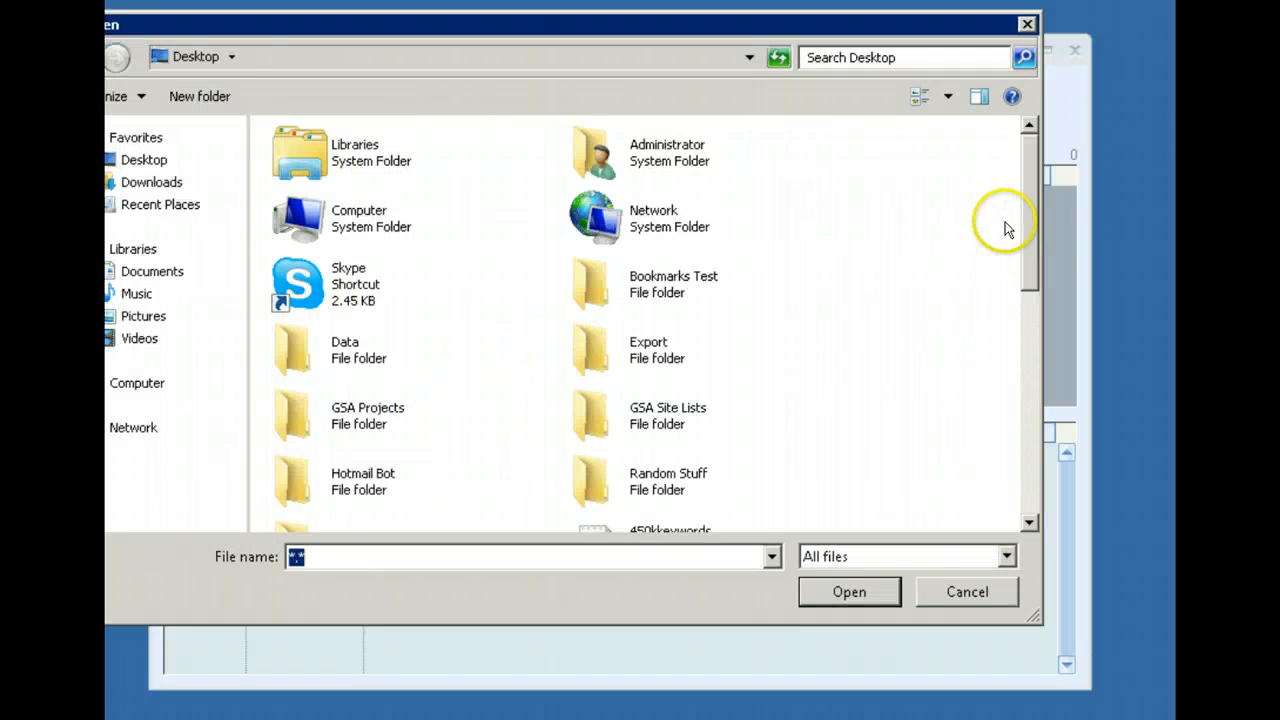
{"action": "type", "text": "prox"}
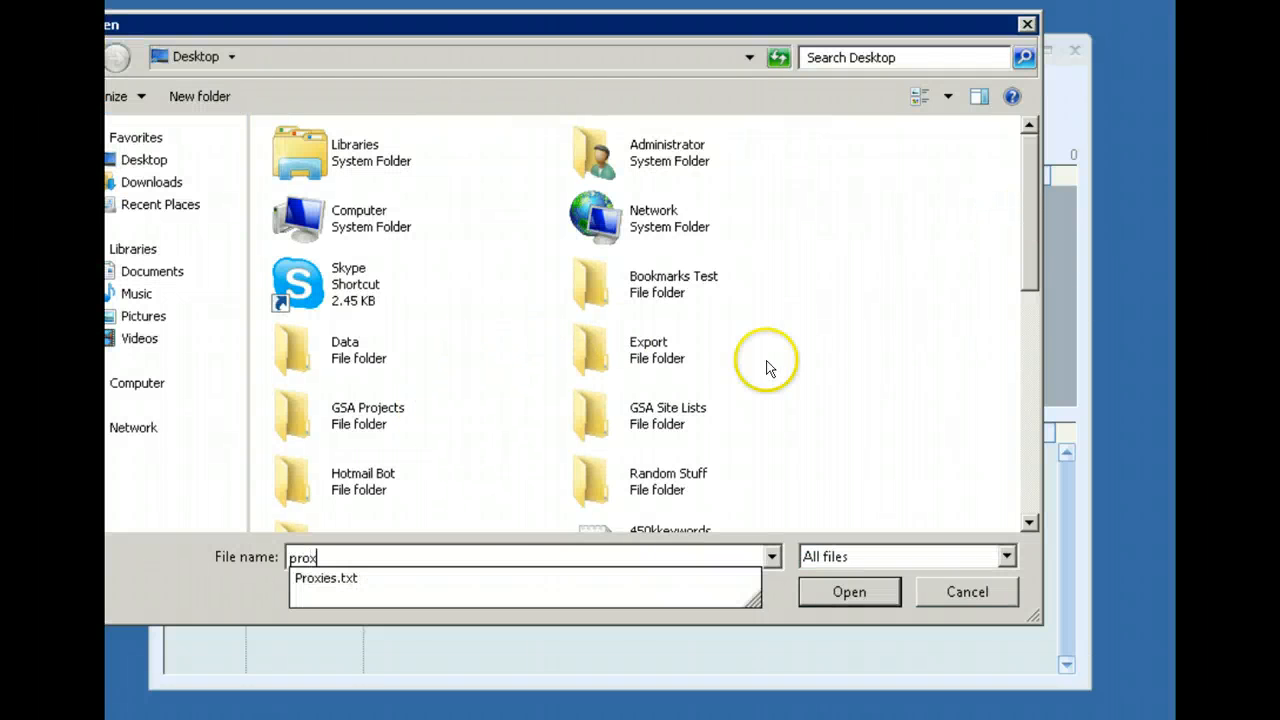
{"action": "left_click", "coordinate": [843, 591]}
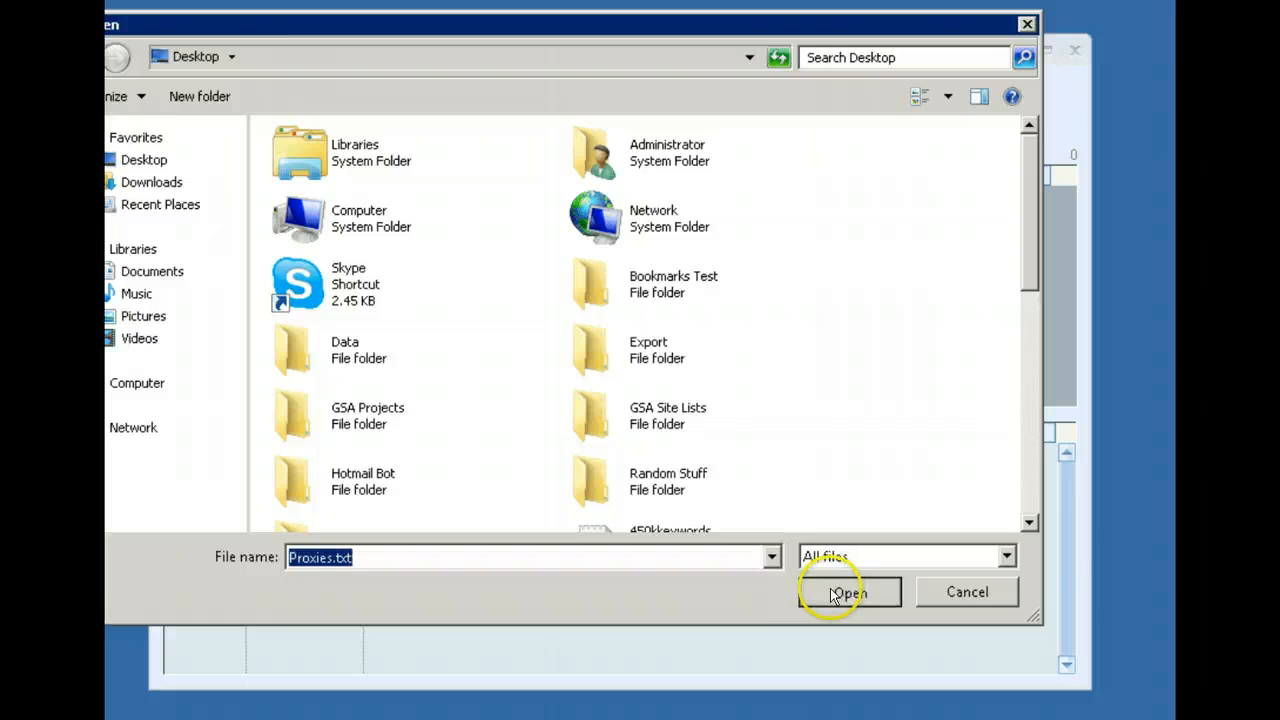
{"action": "left_click", "coordinate": [843, 591]}
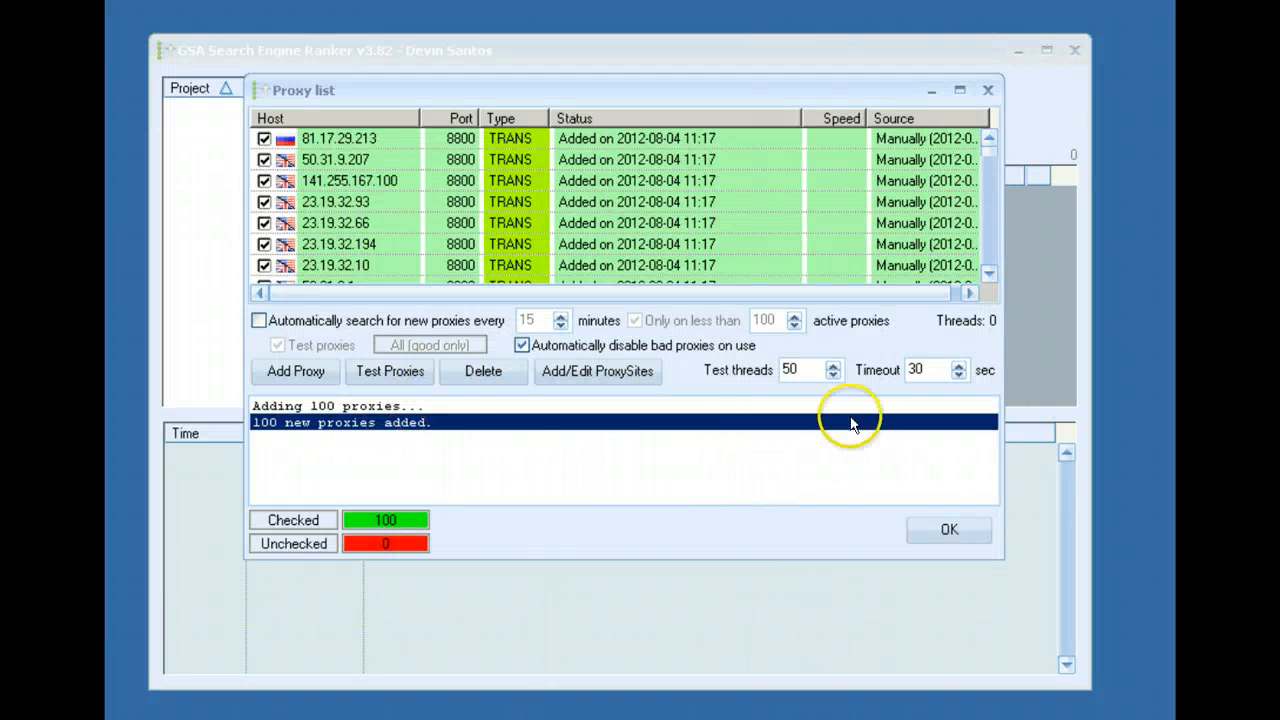
- Run the proxy test on the imported proxies with 50 test threads
{"action": "double_click", "coordinate": [816, 369]}
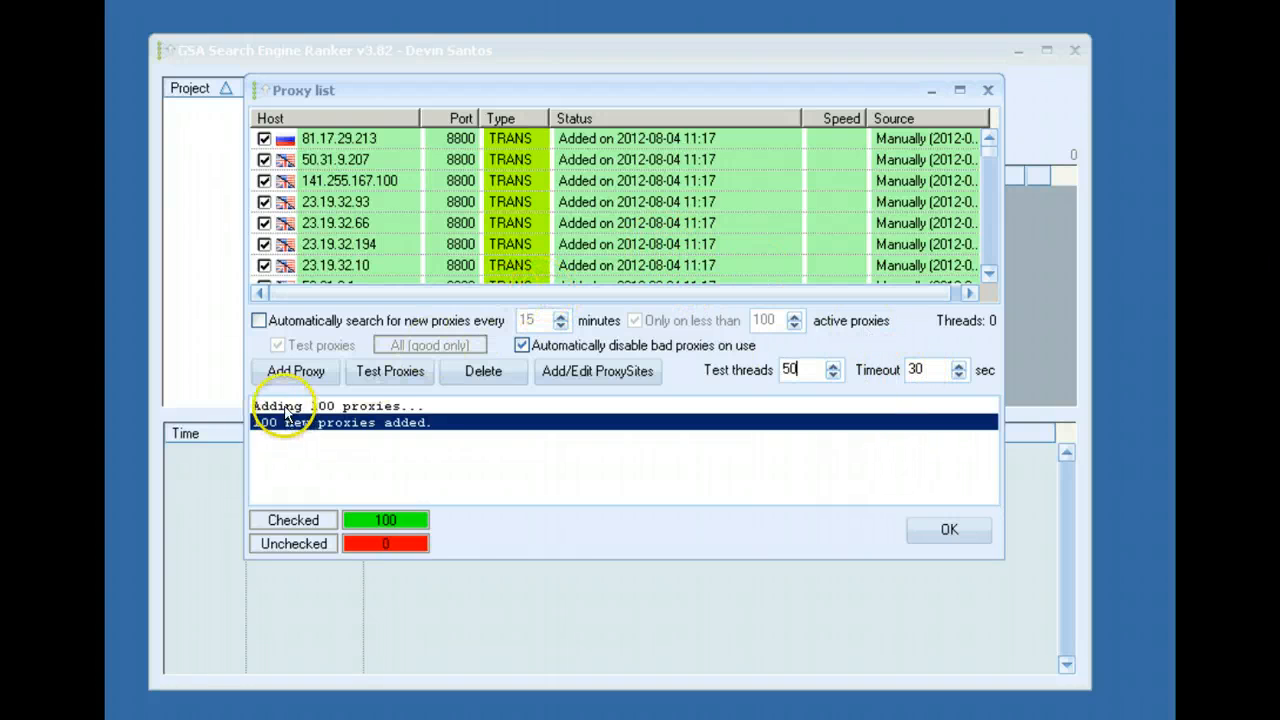
{"action": "left_click", "coordinate": [370, 374]}
{"action": "left_click", "coordinate": [581, 406]}
{"action": "left_click", "coordinate": [587, 410]}
{"action": "left_click", "coordinate": [712, 424]}
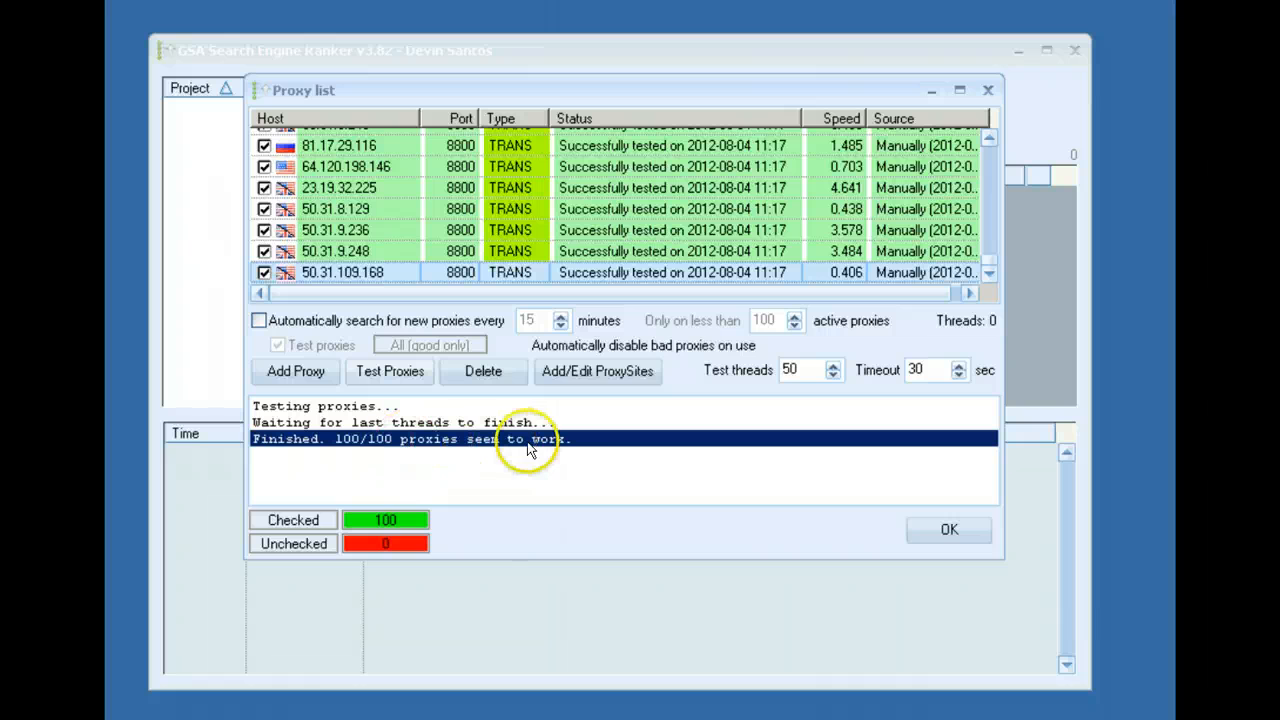
- Delete all proxies from the proxy list
{"action": "right_click", "coordinate": [557, 188]}
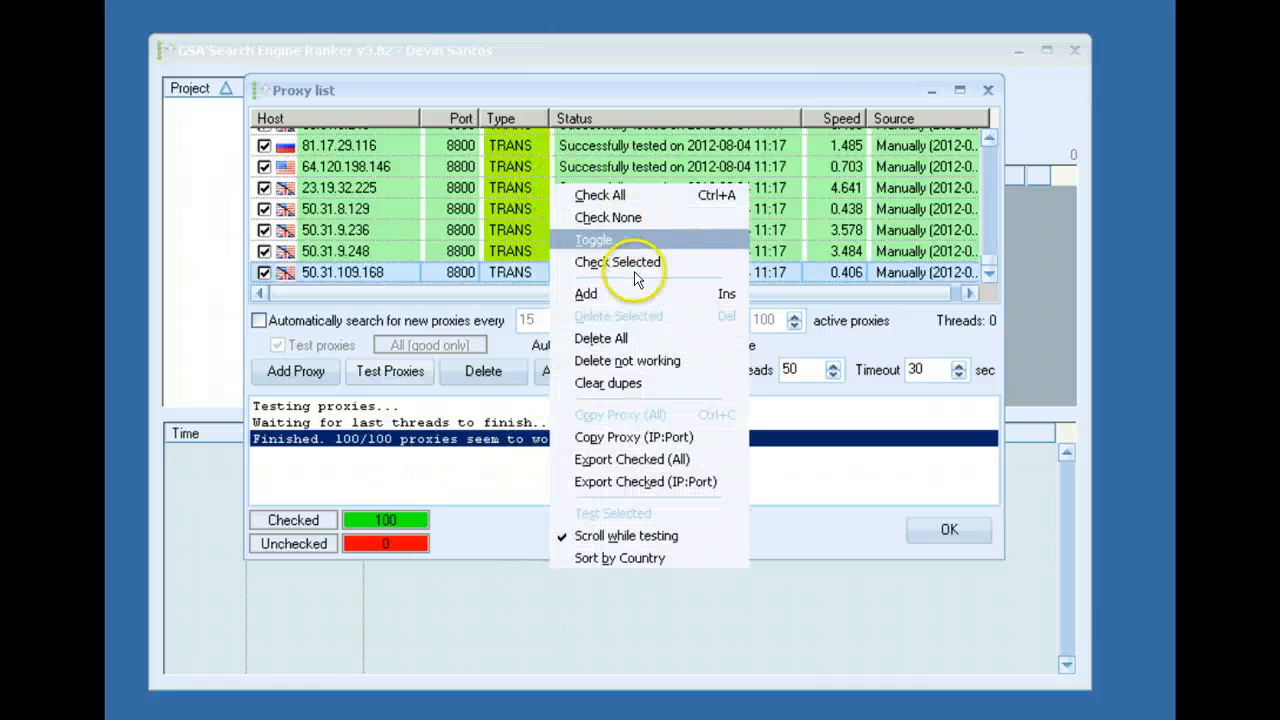
{"action": "left_click", "coordinate": [643, 341]}
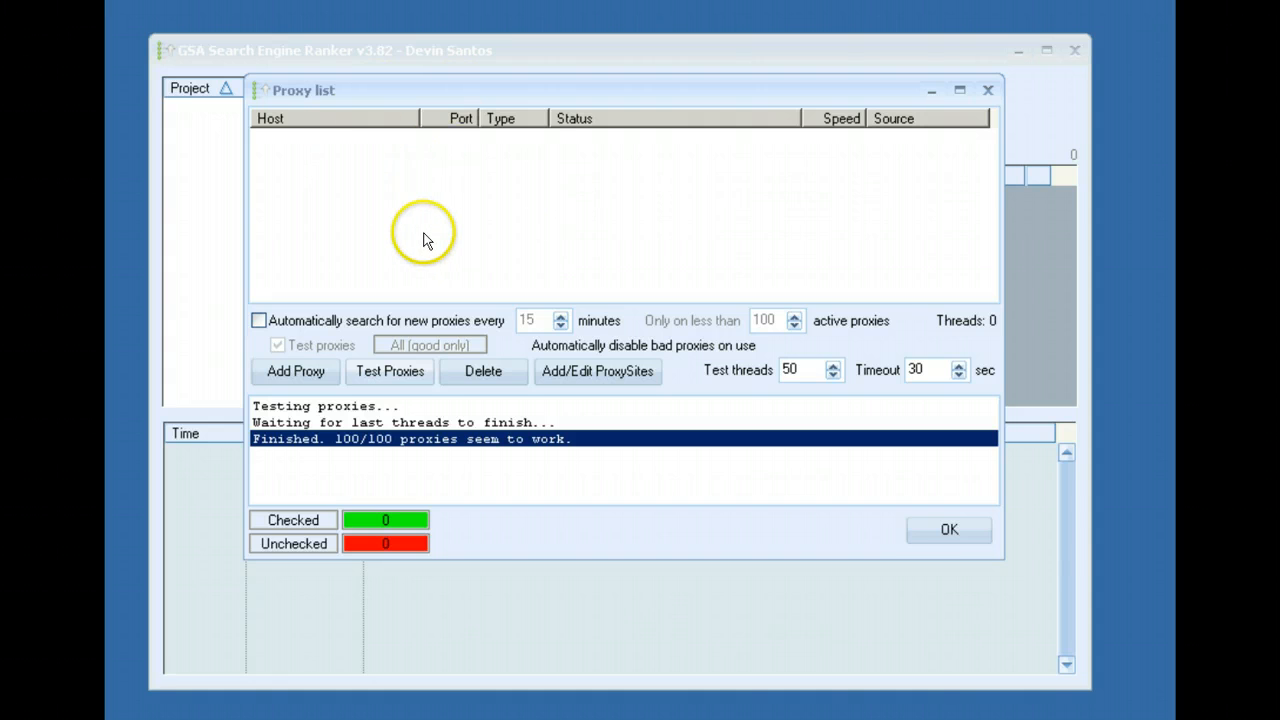
- Open the Proxy Finder for editing proxy sites and look through its whole list of sites
{"action": "left_click", "coordinate": [586, 376]}
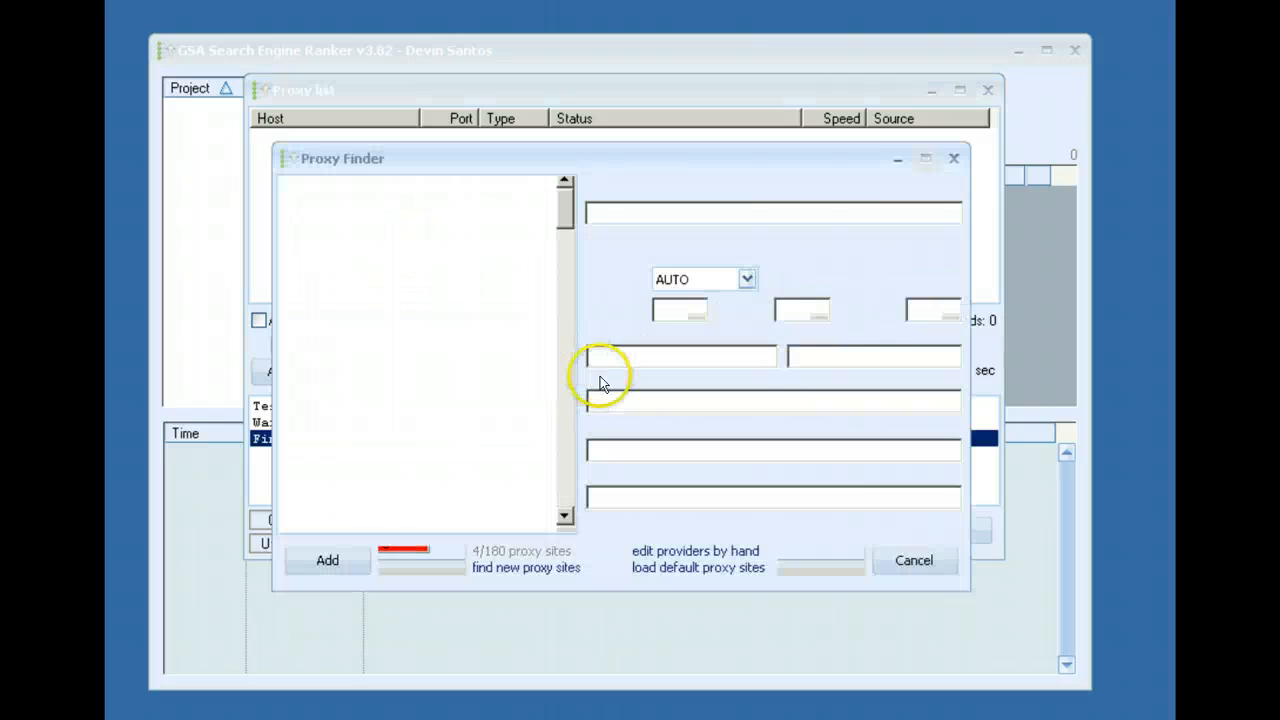
{"action": "left_click_drag", "start_coordinate": [487, 153], "coordinate": [459, 74]}
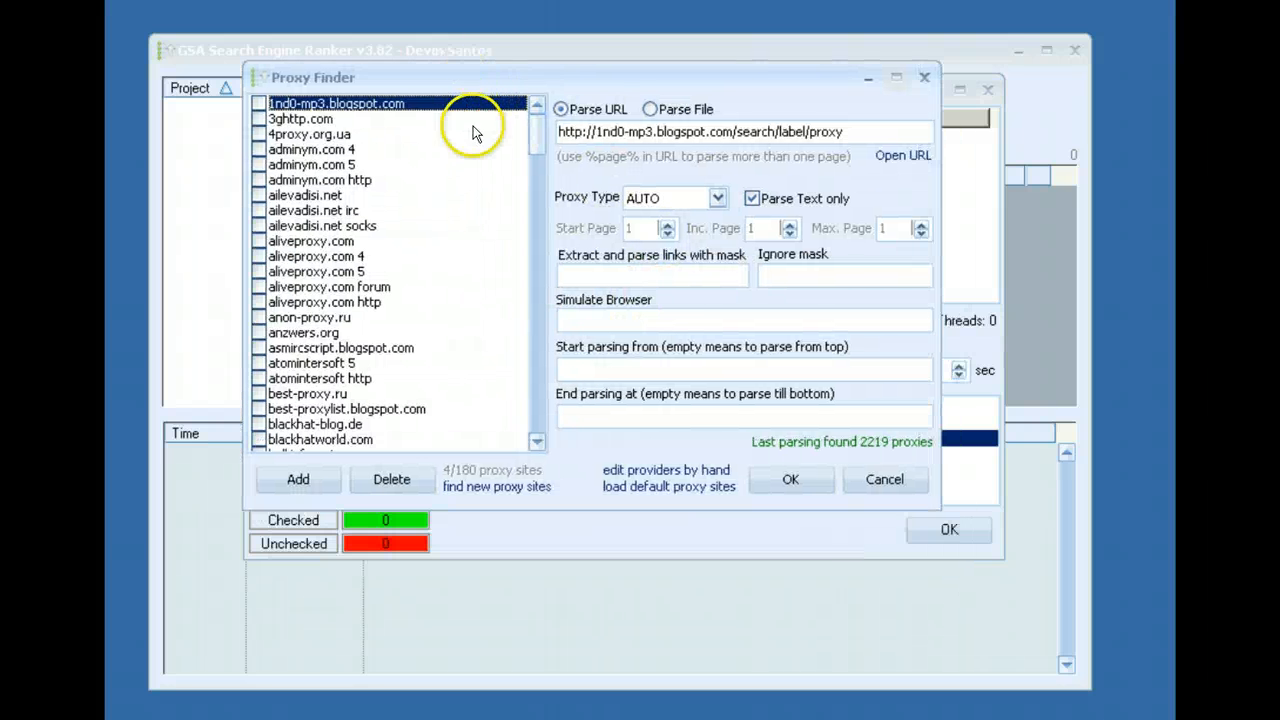
{"action": "left_click_drag", "start_coordinate": [529, 149], "coordinate": [532, 421]}
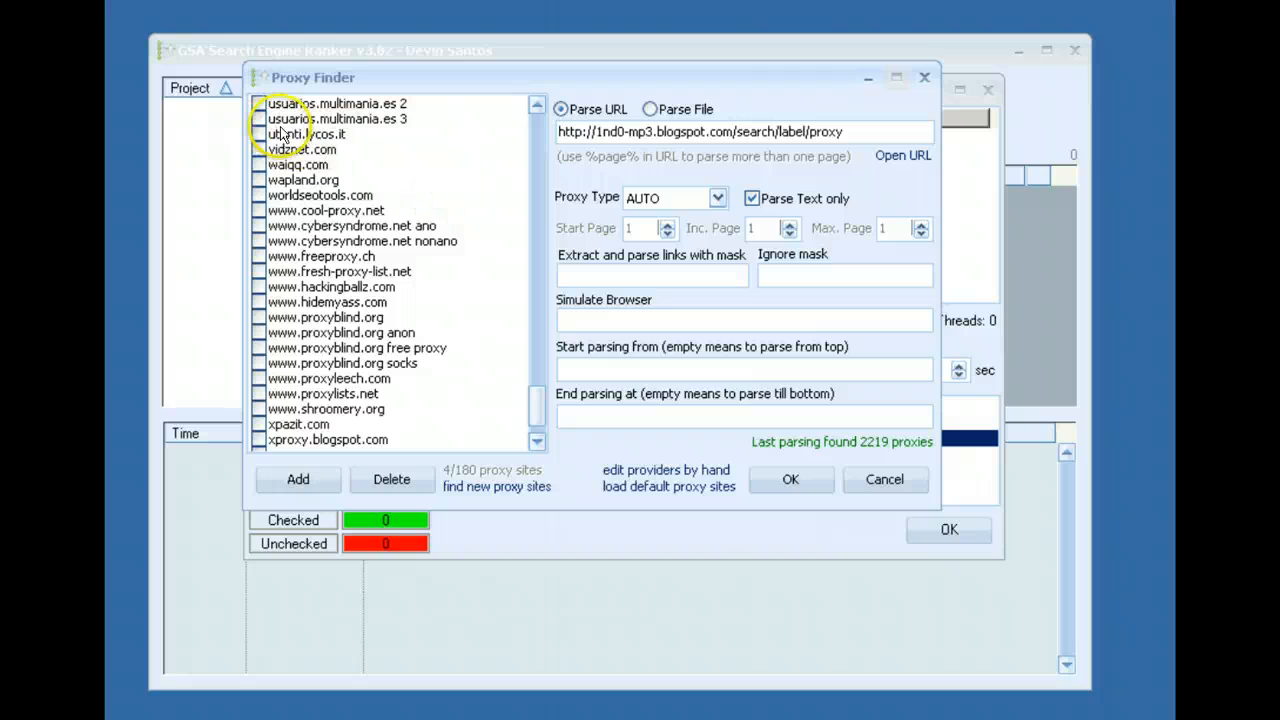
{"action": "left_click_drag", "start_coordinate": [535, 412], "coordinate": [530, 210]}
{"action": "left_click_drag", "start_coordinate": [527, 121], "coordinate": [537, 417]}
{"action": "left_click", "coordinate": [316, 478]}
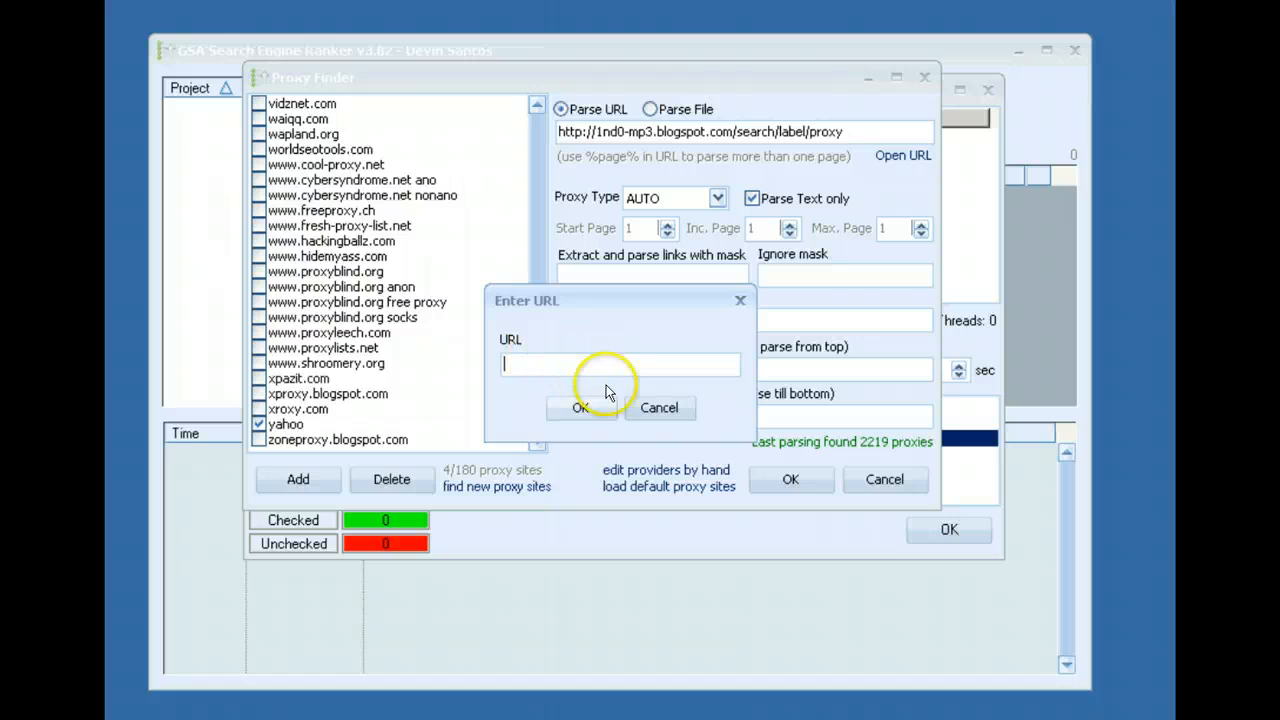
{"action": "left_click", "coordinate": [651, 409]}
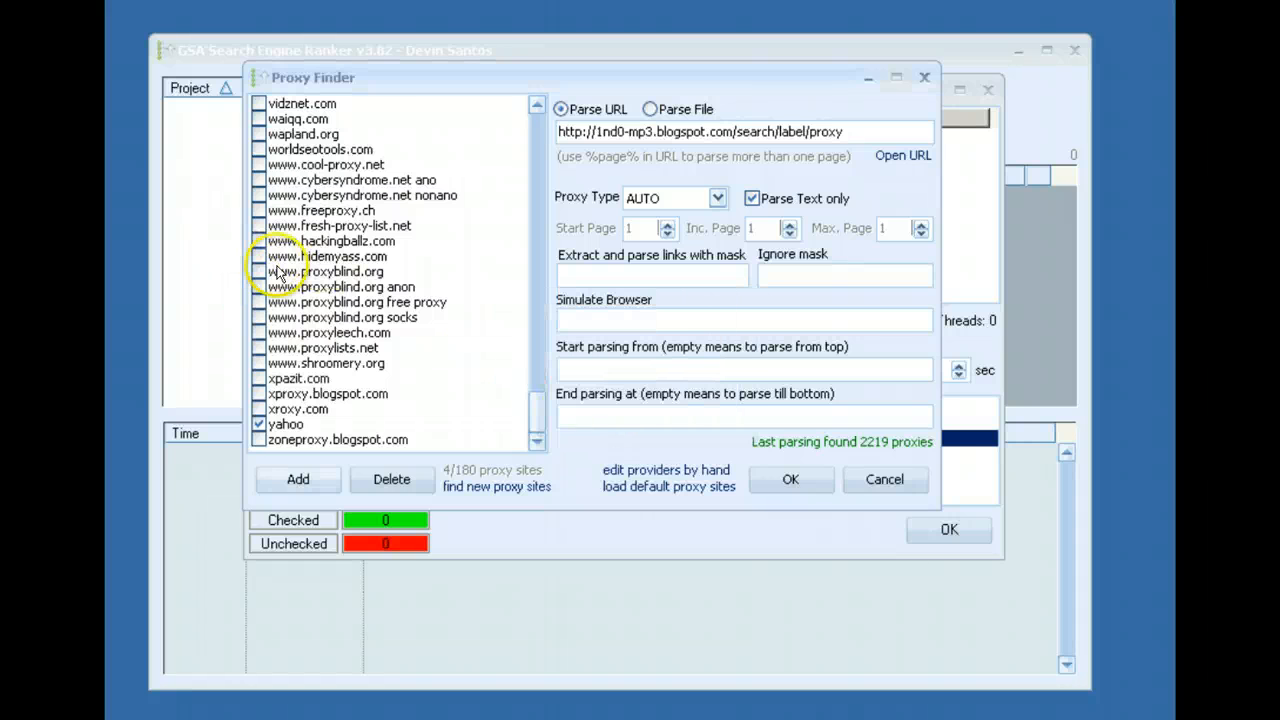
{"action": "left_click_drag", "start_coordinate": [535, 410], "coordinate": [538, 111]}
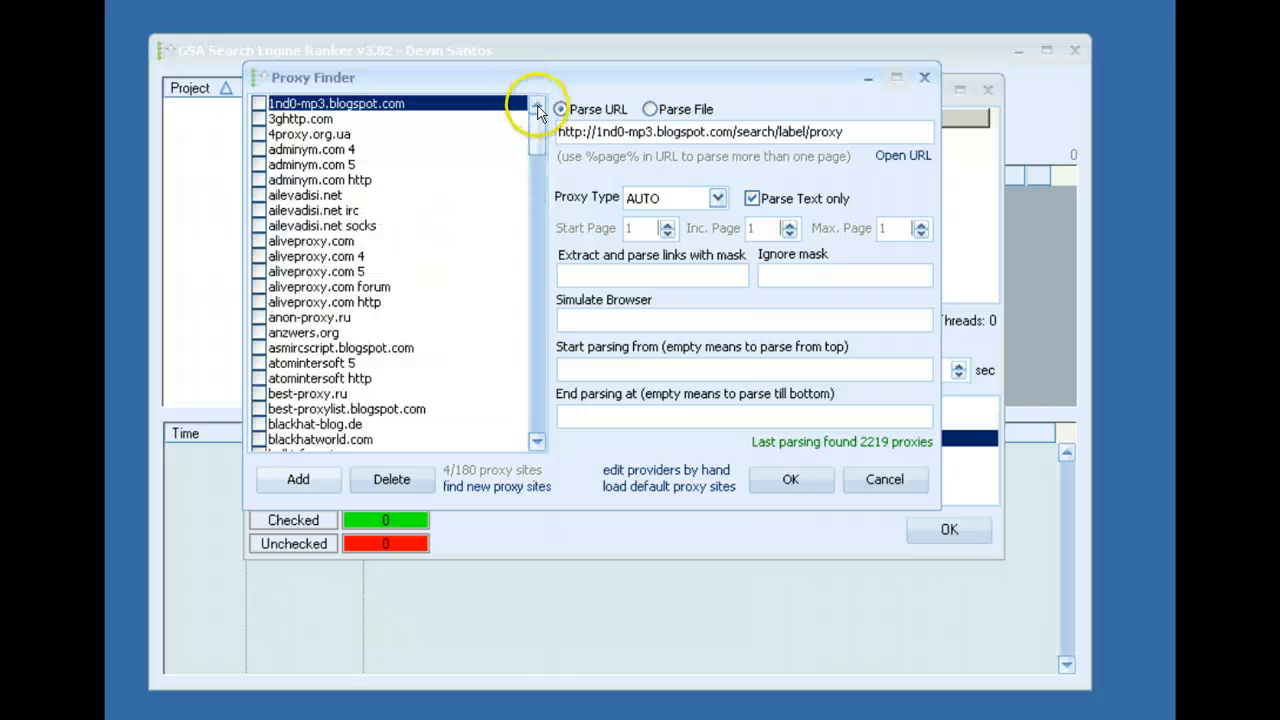
- Switch the 1nd0-mp3.blogspot.com proxy source to Parse File and dismiss the file selection
{"action": "left_click", "coordinate": [650, 110]}
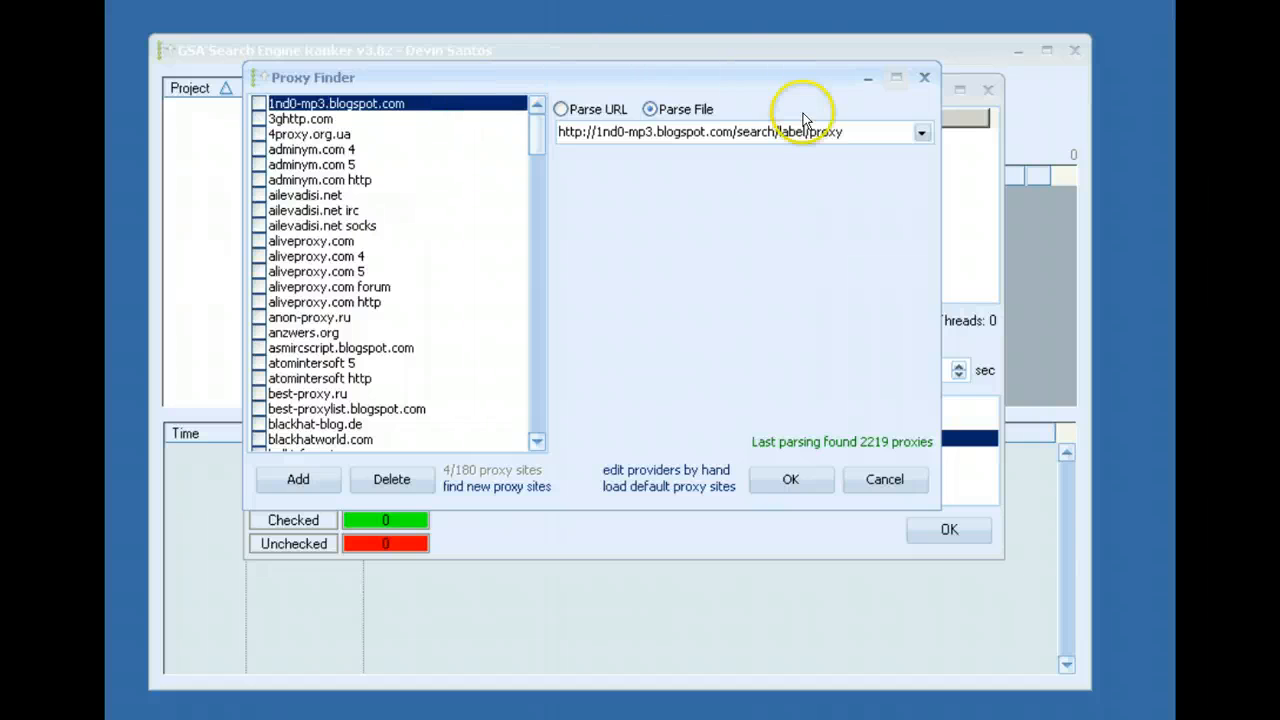
{"action": "left_click", "coordinate": [923, 138]}
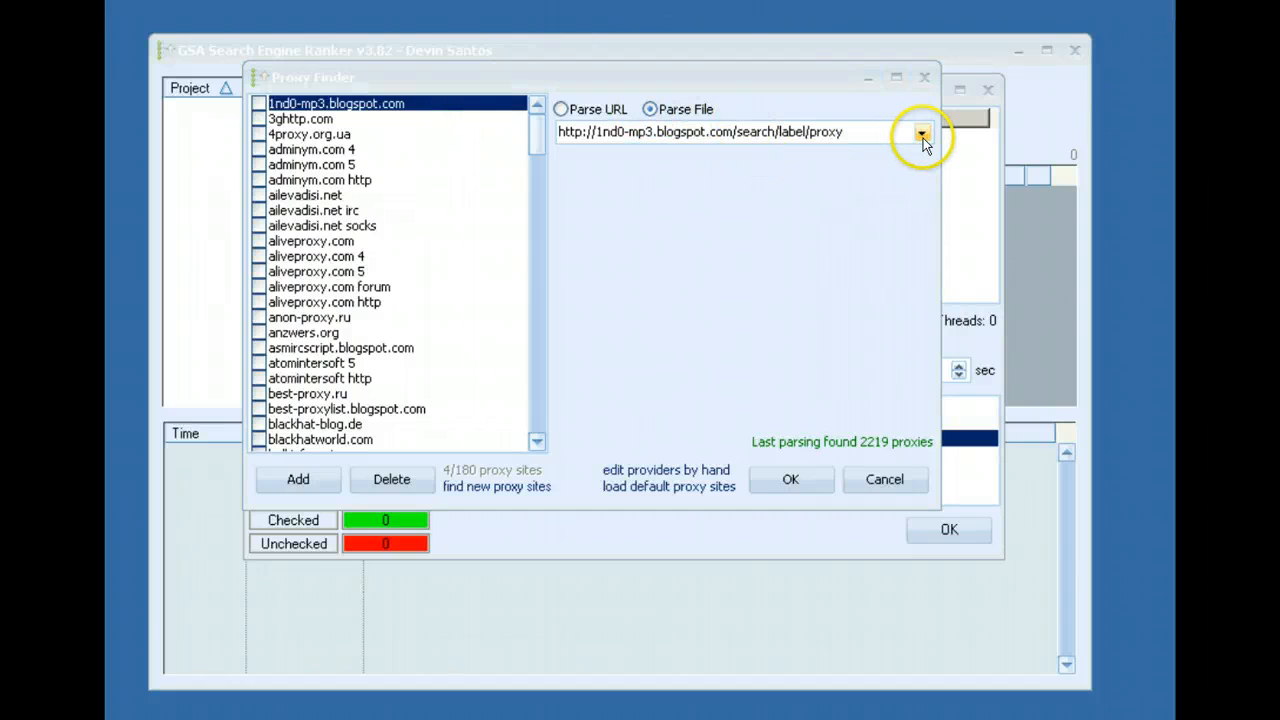
{"action": "left_click", "coordinate": [955, 594]}
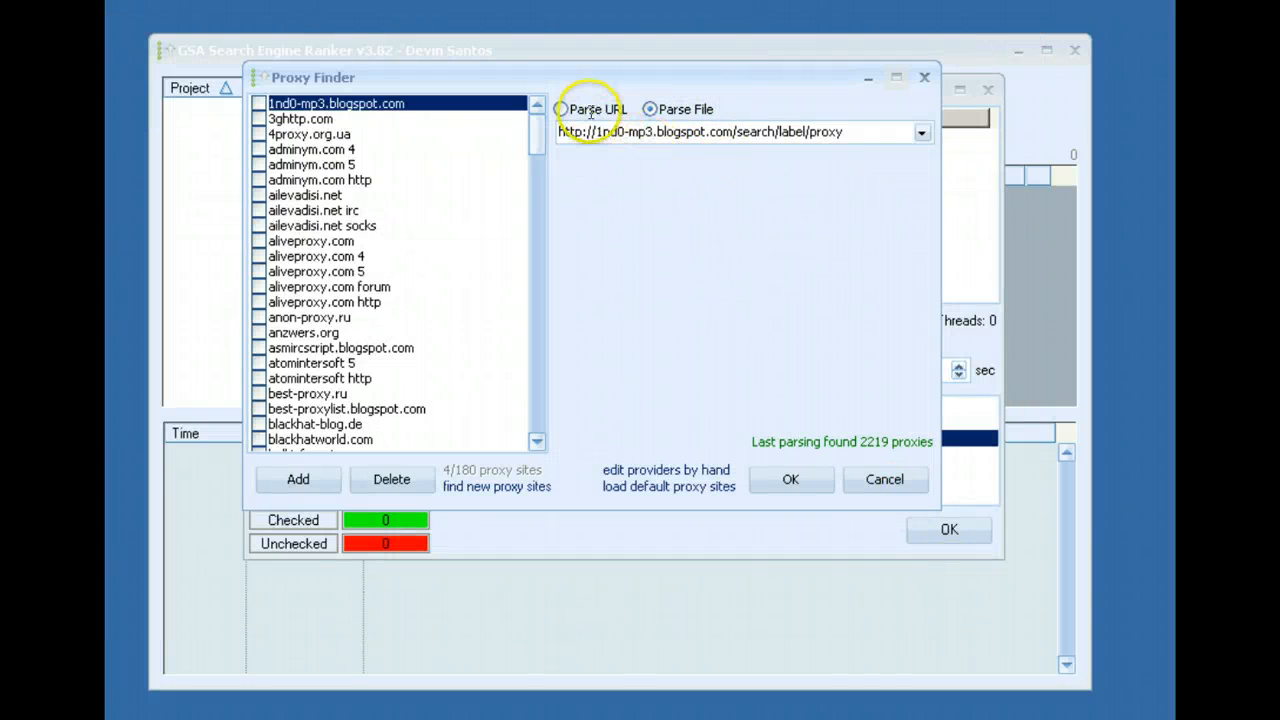
- Switch the 1nd0-mp3.blogspot.com proxy source back to Parse URL and accept the Proxy Finder settings
{"action": "left_click", "coordinate": [561, 110]}
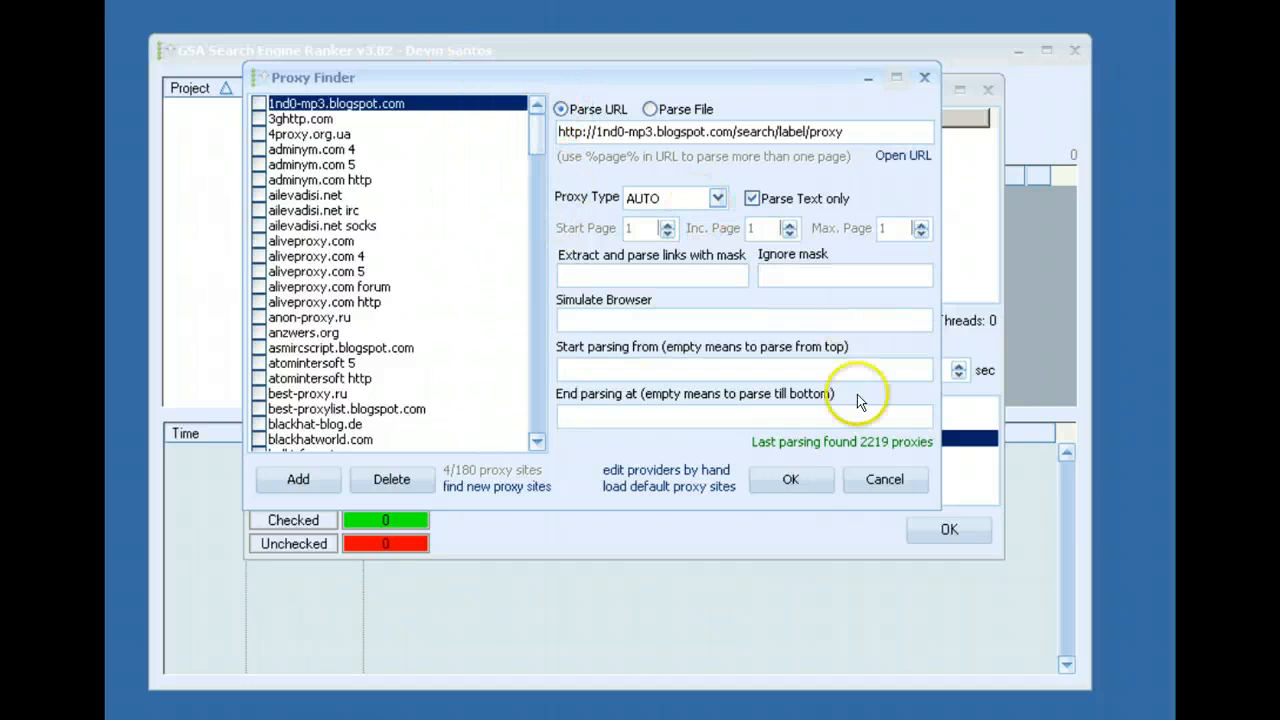
{"action": "left_click", "coordinate": [791, 481]}
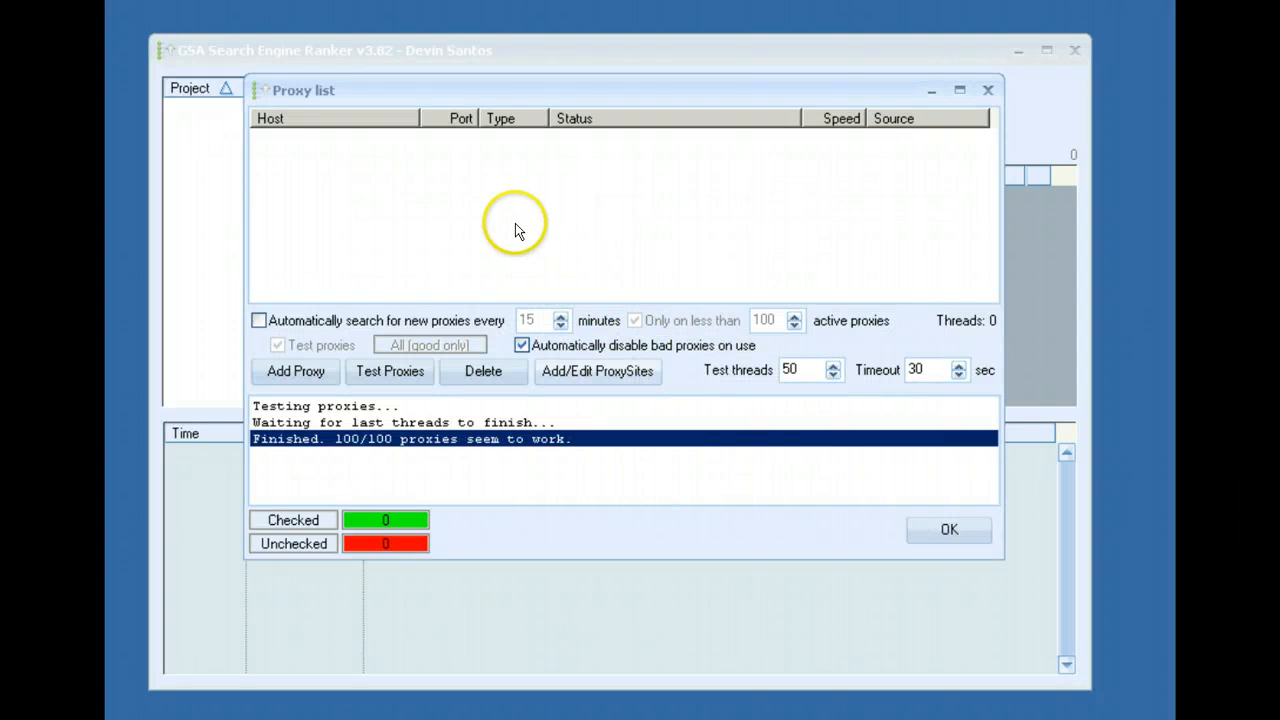
- Enable automatic searching for new proxies every 15 minutes on less than 100 active proxies, and confirm the proxy list
{"action": "left_click", "coordinate": [286, 322]}
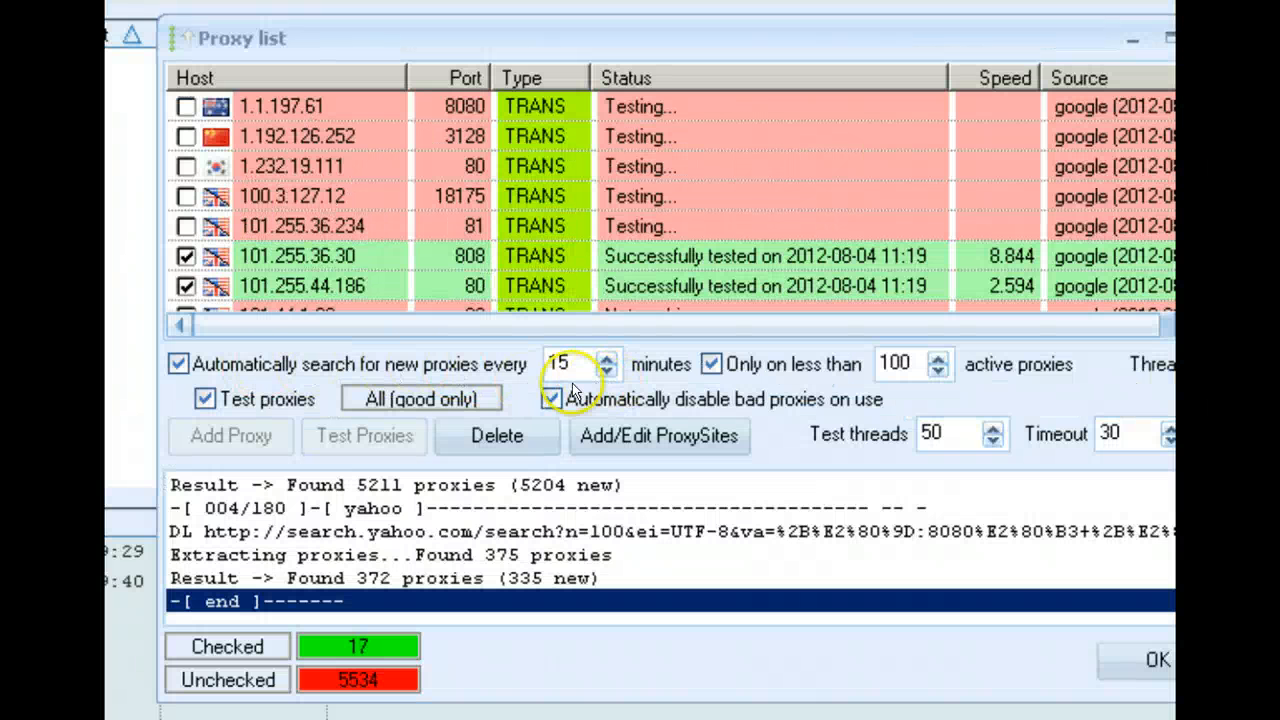
{"action": "left_click_drag", "start_coordinate": [575, 362], "coordinate": [539, 362]}
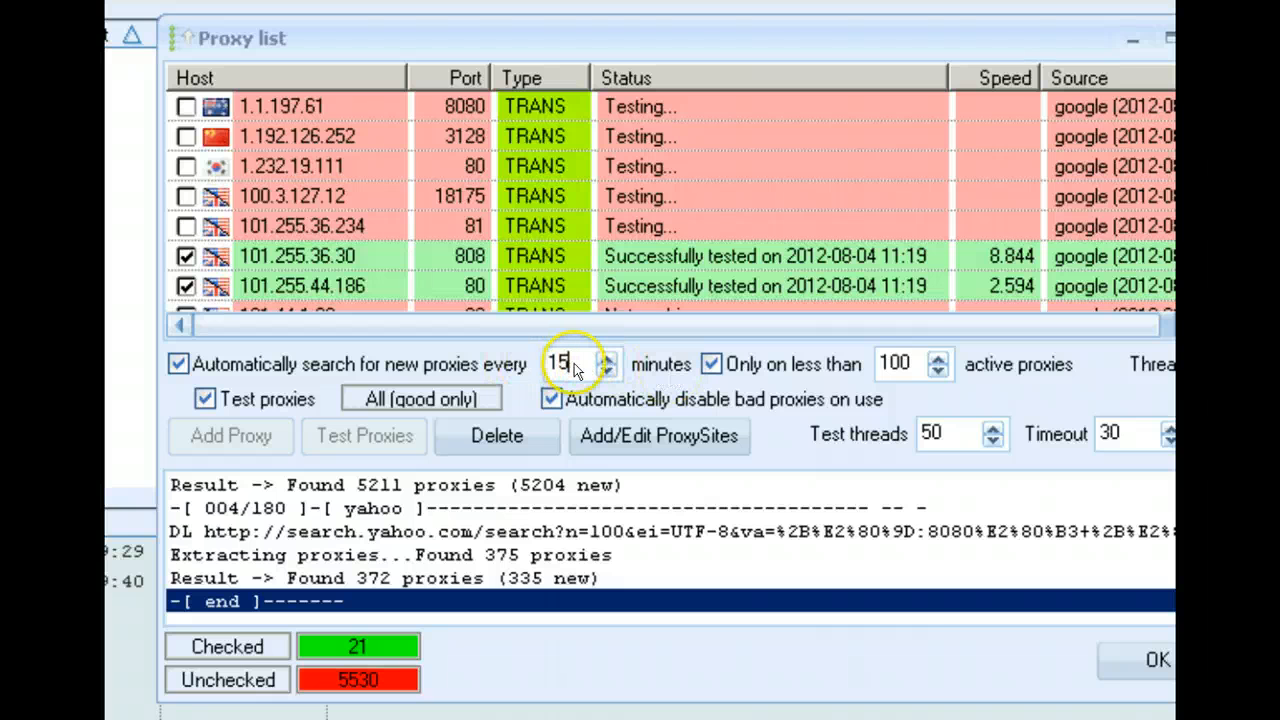
{"action": "left_click_drag", "start_coordinate": [370, 40], "coordinate": [397, 46]}
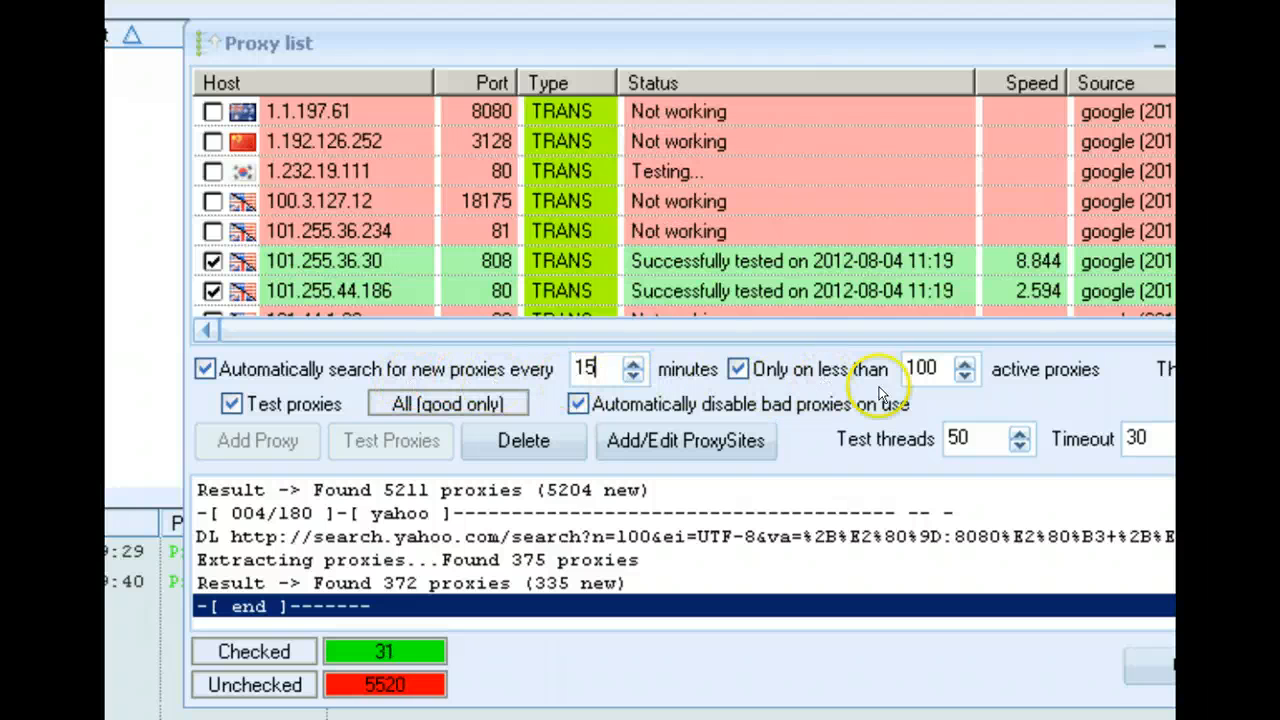
{"action": "left_click_drag", "start_coordinate": [943, 367], "coordinate": [874, 366]}
{"action": "left_click", "coordinate": [951, 367]}
{"action": "left_click_drag", "start_coordinate": [953, 367], "coordinate": [874, 367]}
{"action": "left_click", "coordinate": [949, 367]}
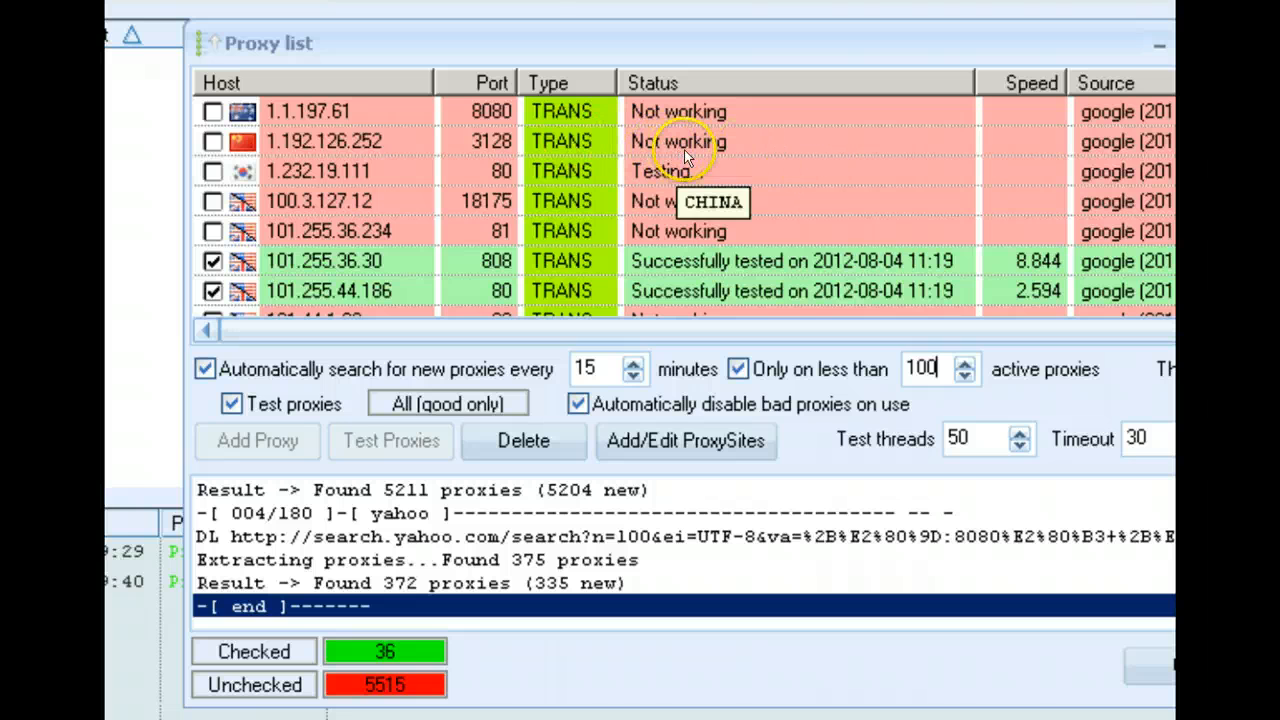
{"action": "left_click_drag", "start_coordinate": [905, 368], "coordinate": [943, 386]}
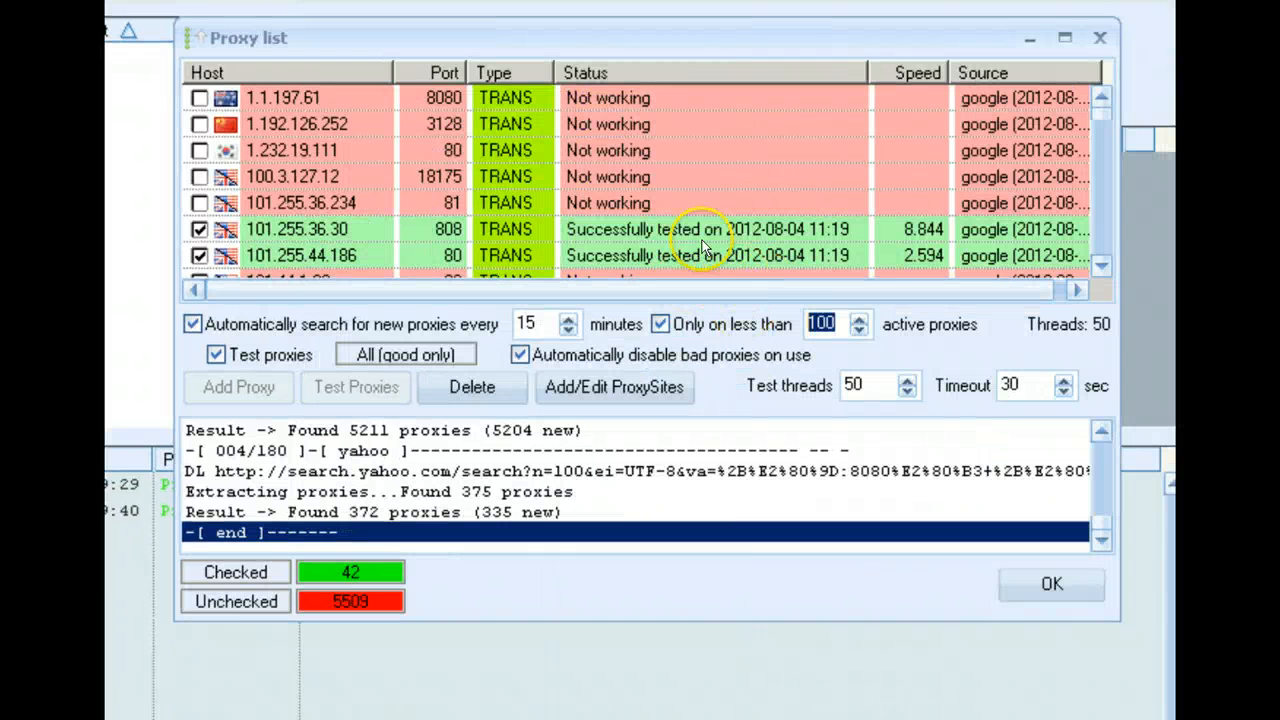
{"action": "left_click", "coordinate": [1052, 588]}
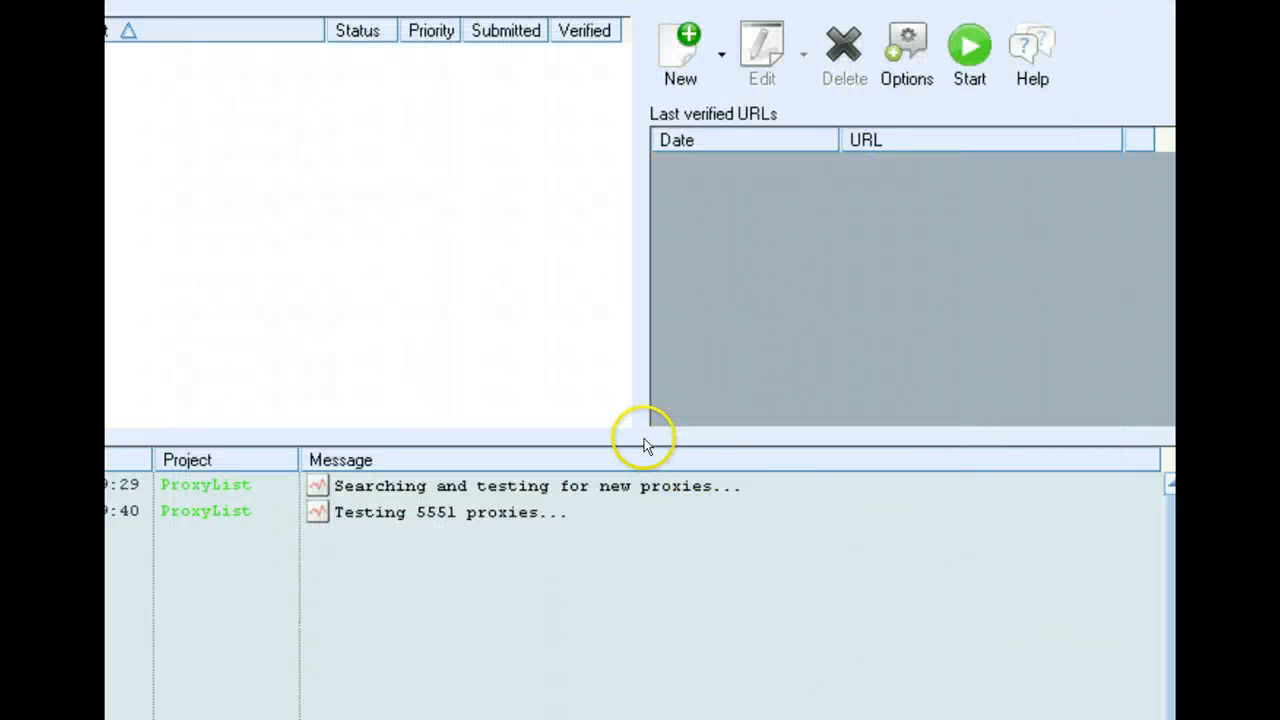